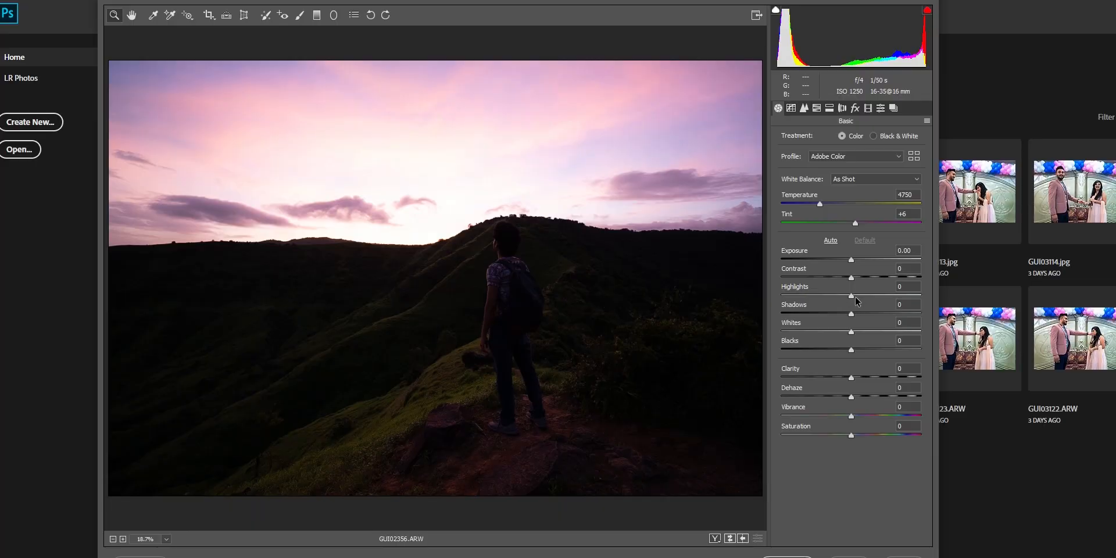
Balance the photo's tones with Highlights at -100, Shadows at +100, Whites at +55 and Blacks at -20
drag(853, 297, 766, 290)
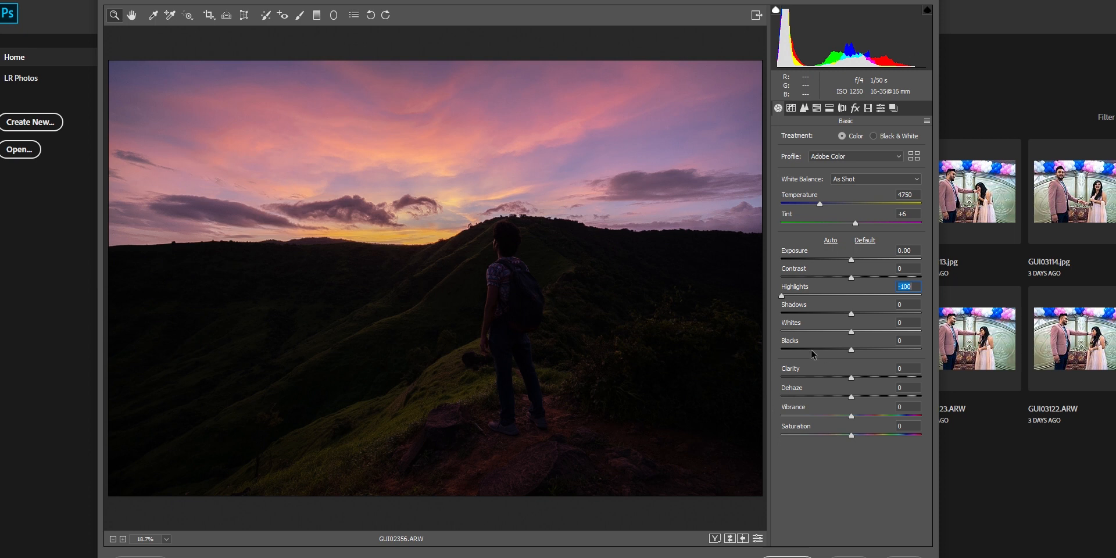
drag(852, 311, 938, 329)
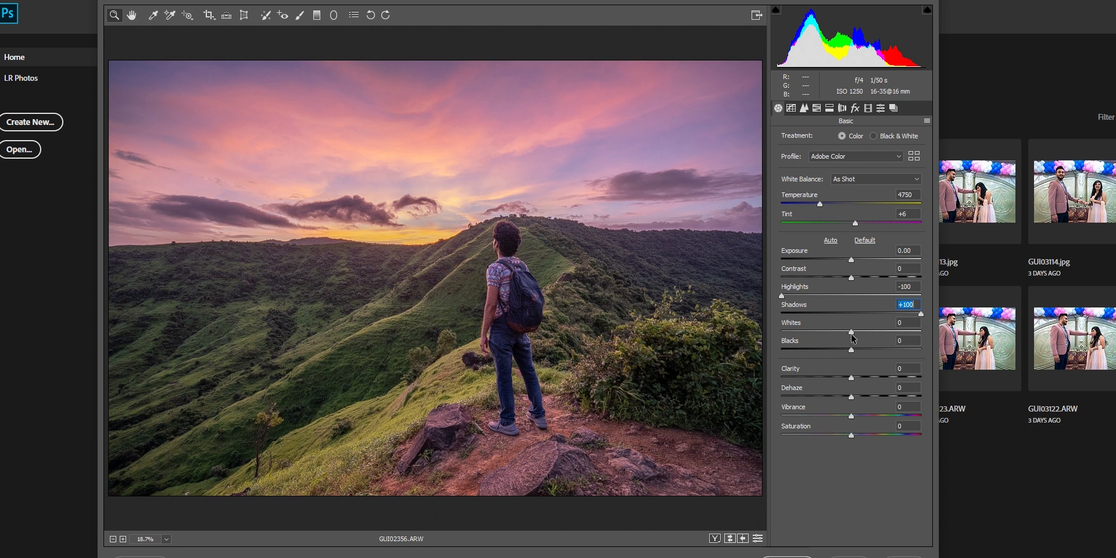
drag(853, 333, 909, 343)
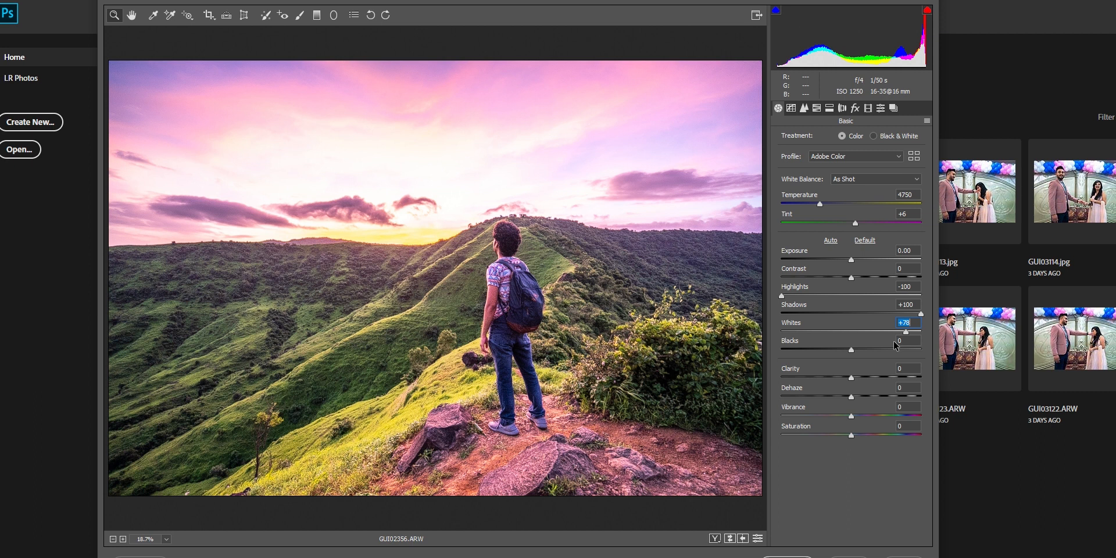
text(0)
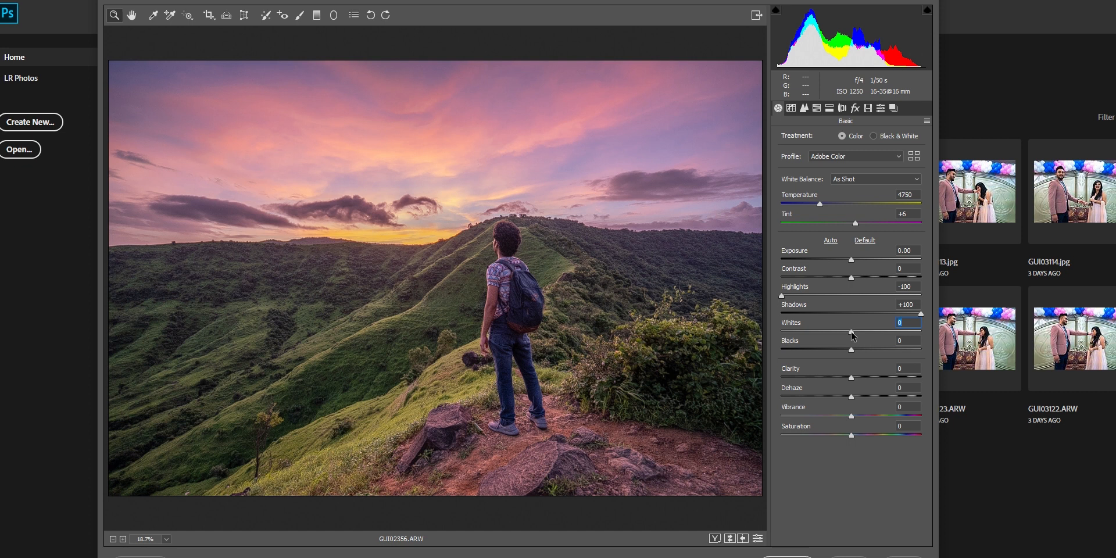
drag(851, 332, 888, 336)
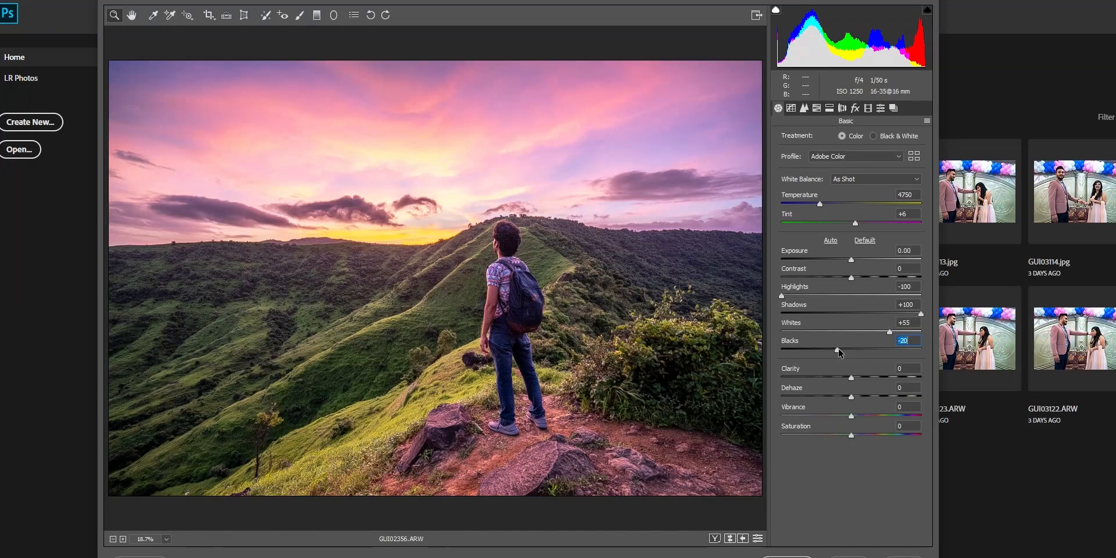
Set the photo's Clarity to +30
click(908, 370)
text(30)
key(Return)
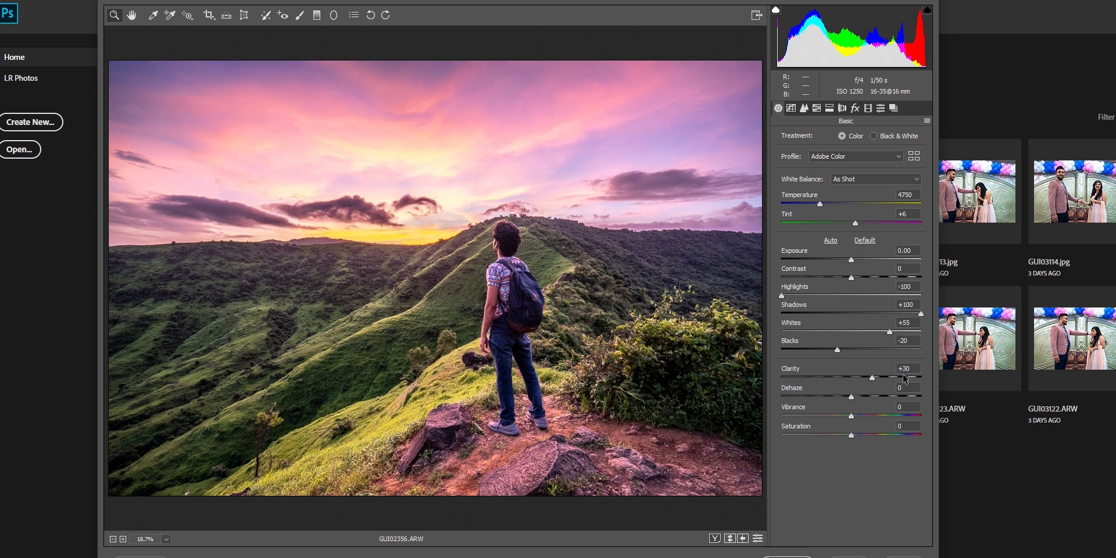
Try Clarity at +50, inspect the man and the hills up close, and return Clarity to +30
click(906, 369)
text(50)
key(Return)
click(463, 238)
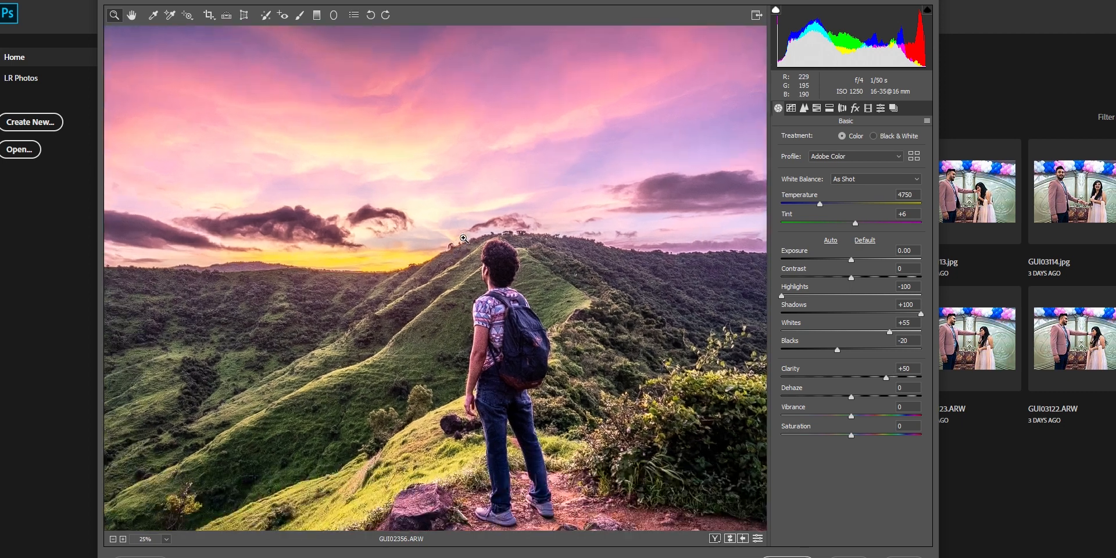
click(433, 347)
click(459, 155)
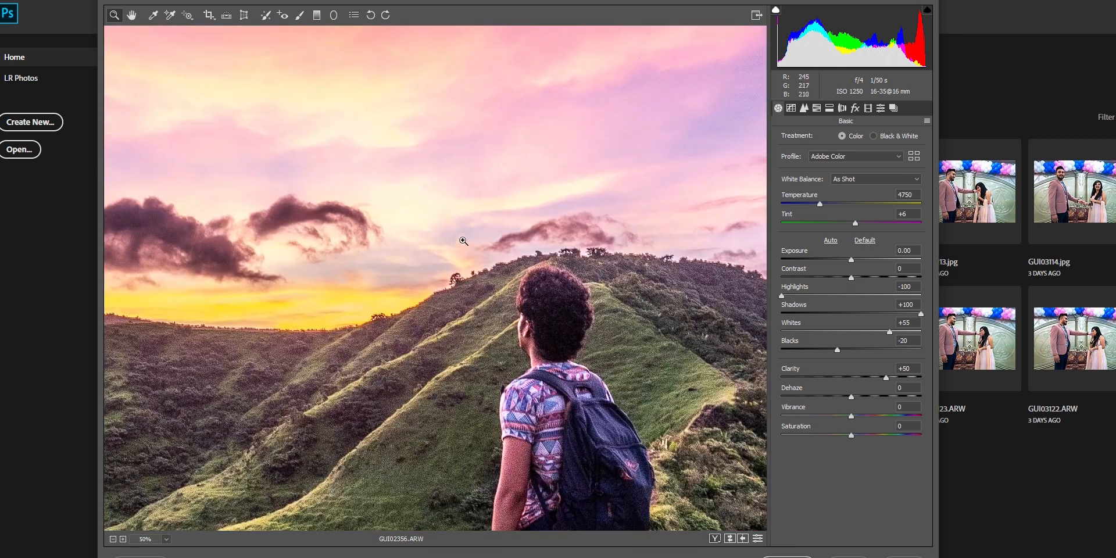
click(443, 315)
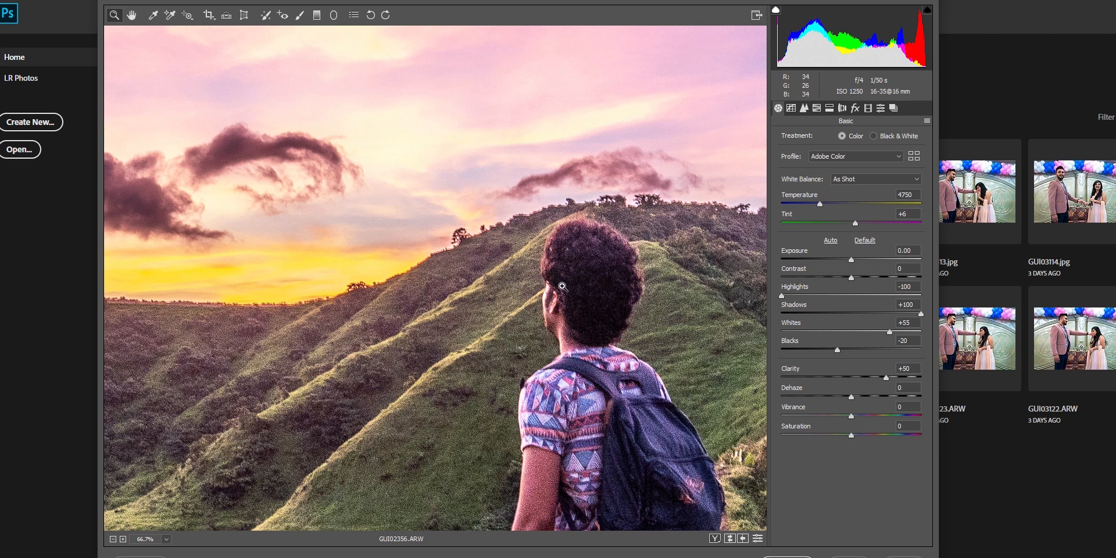
key(ctrl+0)
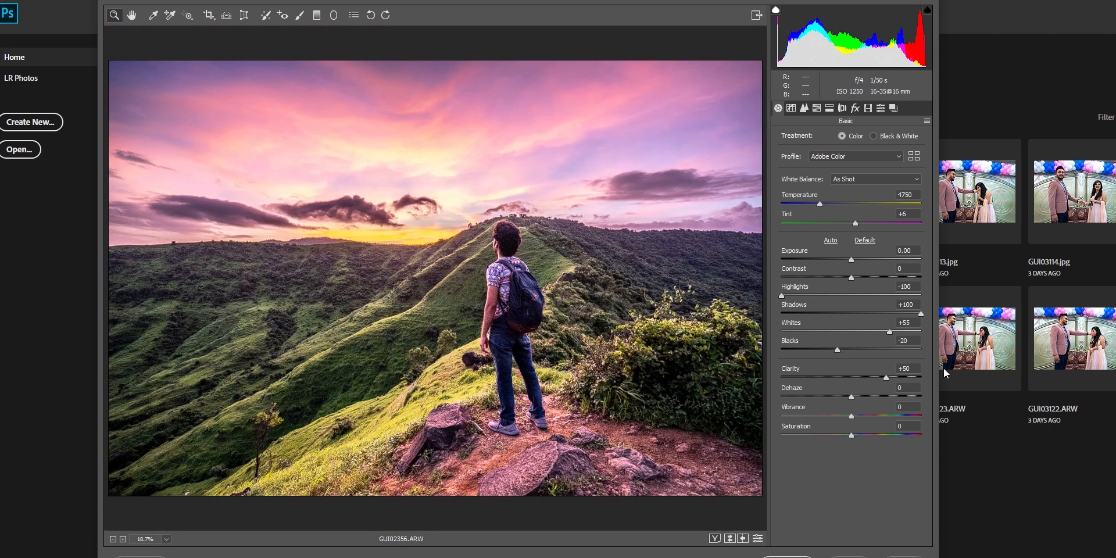
drag(901, 371, 893, 372)
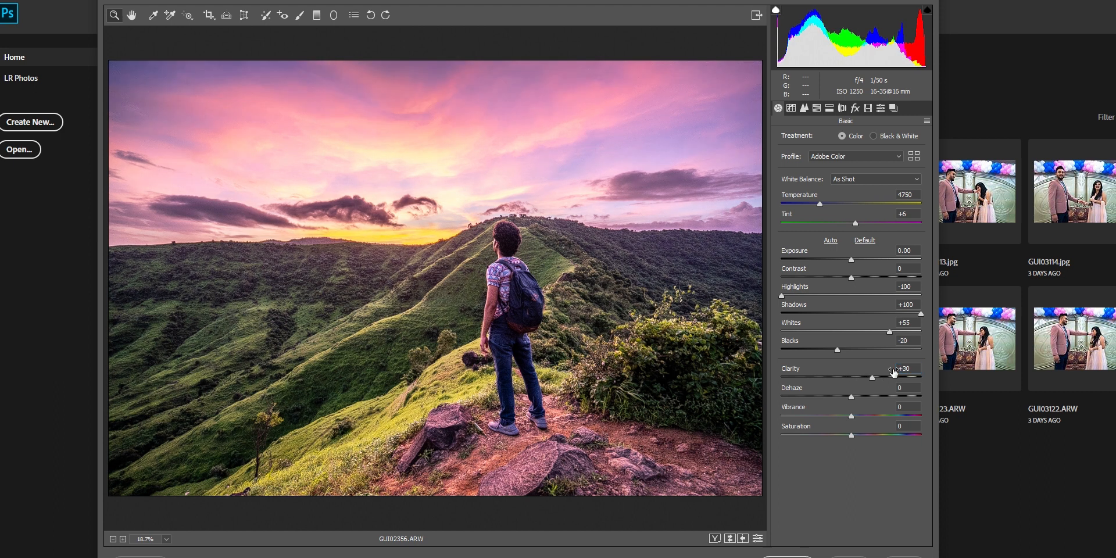
Raise Dehaze to +12 and set Vibrance to +20
mouse_move(850, 397)
mouse_down()
mouse_move(870, 397)
mouse_move(858, 399)
mouse_up()
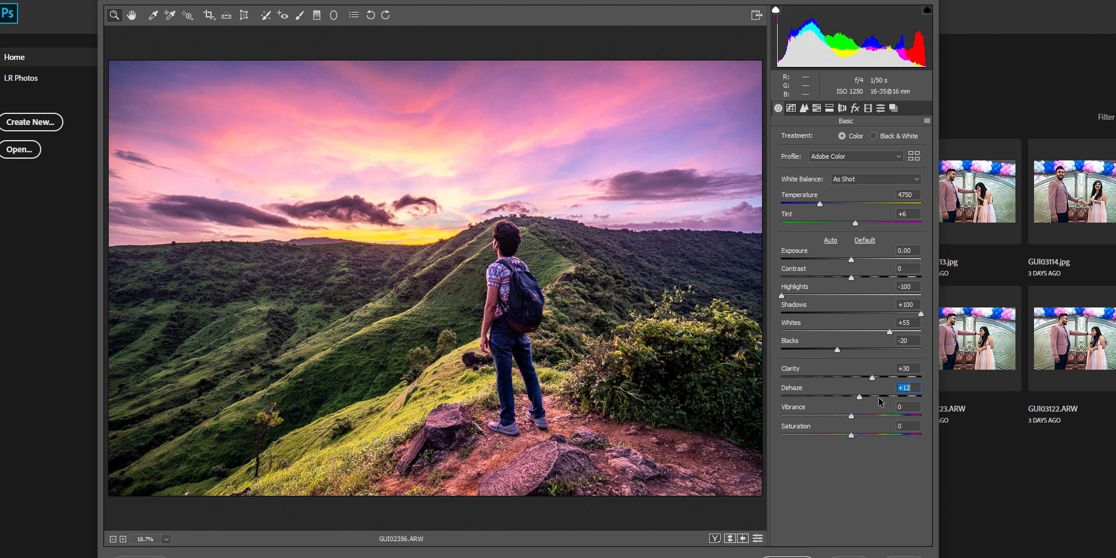
click(897, 410)
text(30)
key(Return)
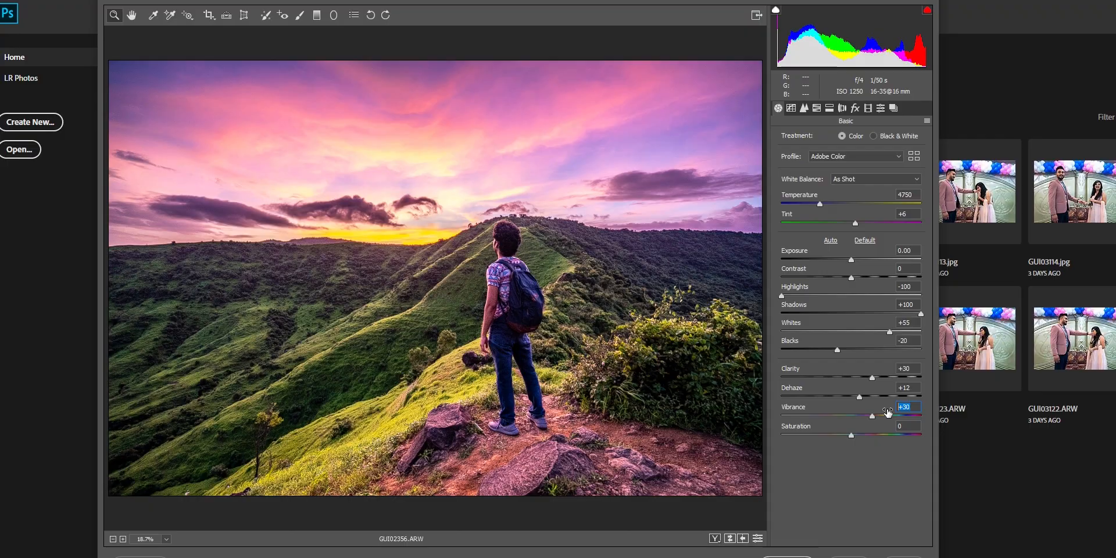
text(20)
key(Return)
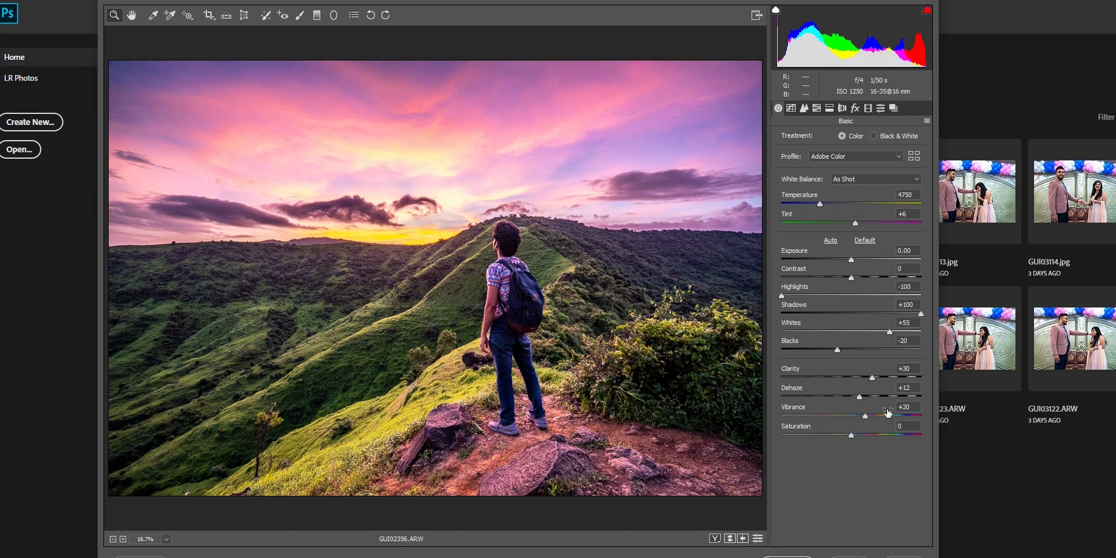
Try Saturation at +10, and settle on a Saturation of +4
click(907, 427)
text(10)
key(Return)
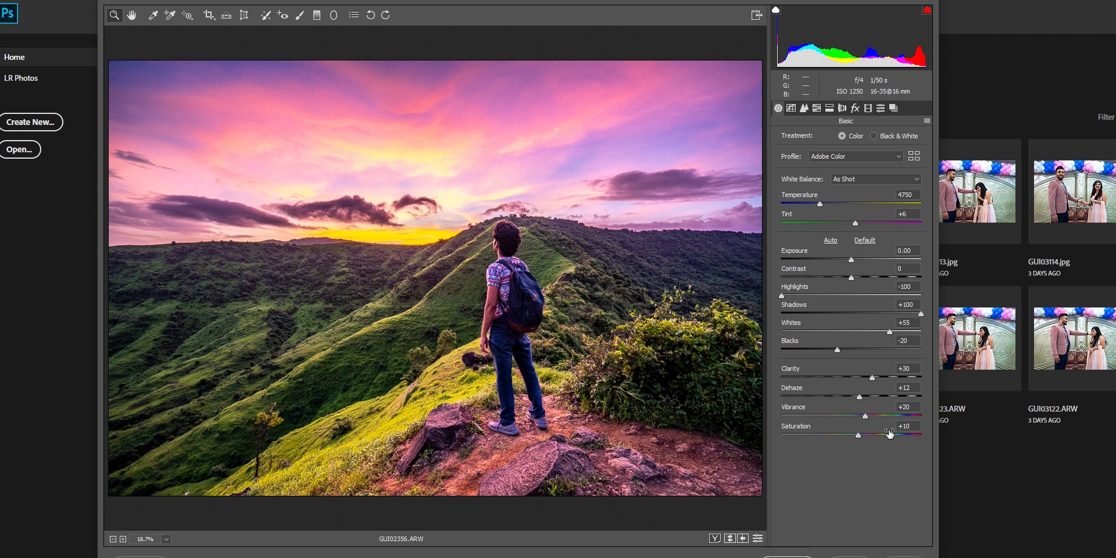
click(911, 429)
text(4)
key(Return)
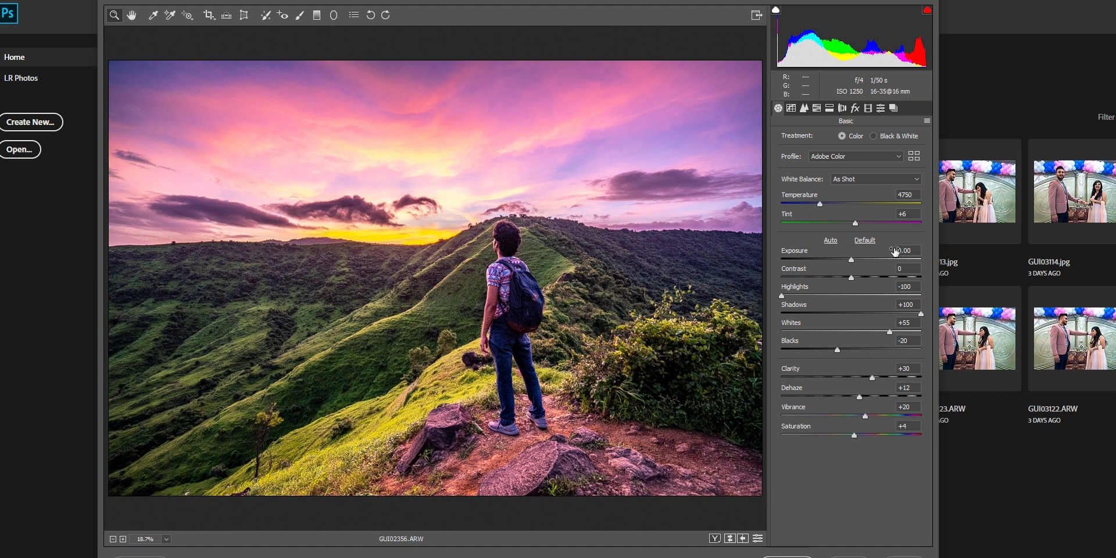
Set Exposure to +0.20 and Contrast to +10, and return the white balance temperature to 4750
click(918, 254)
text(0.2)
key(Return)
key(Tab)
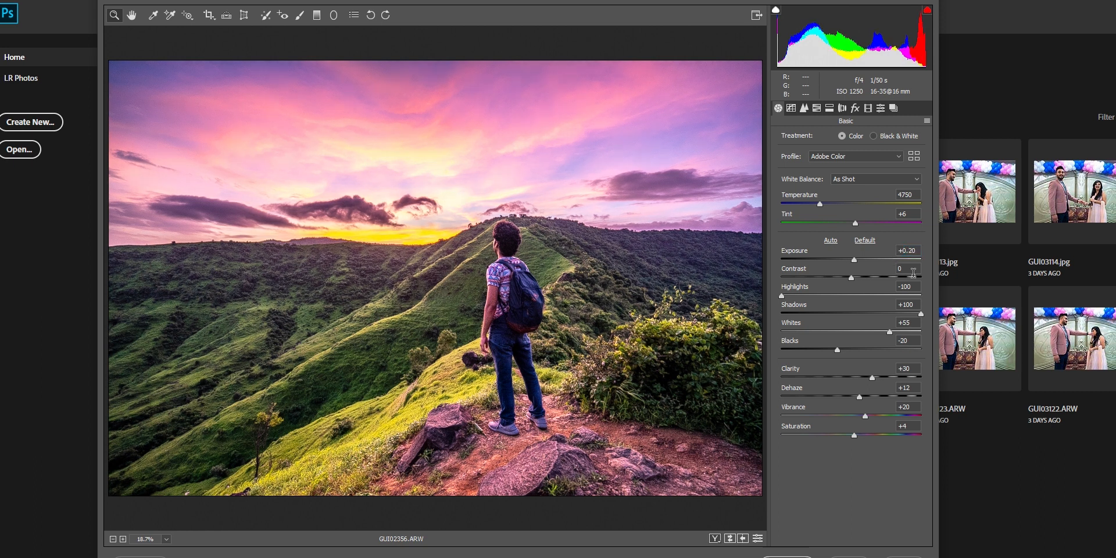
text(10)
key(Return)
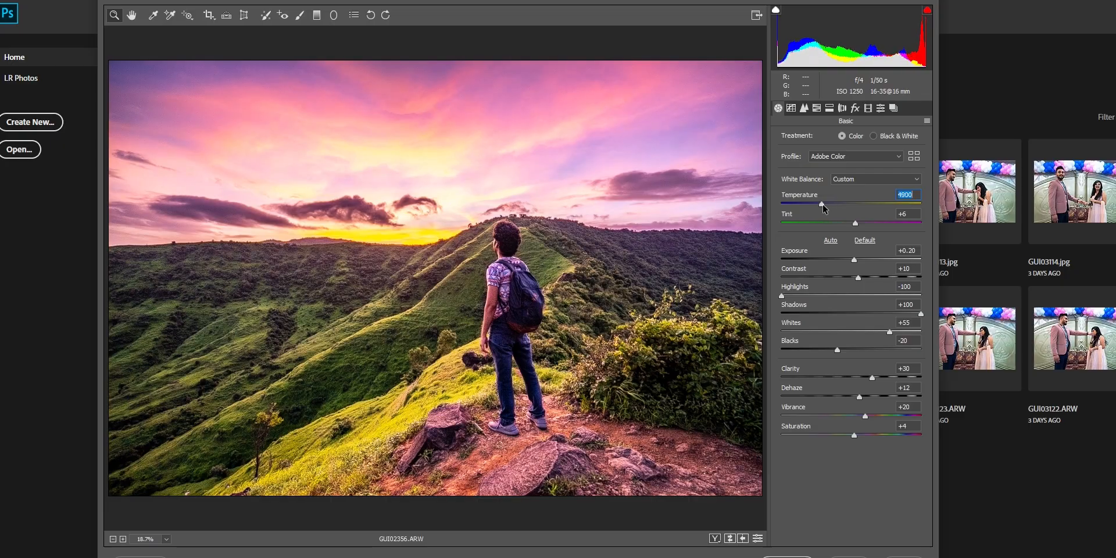
drag(822, 204, 812, 205)
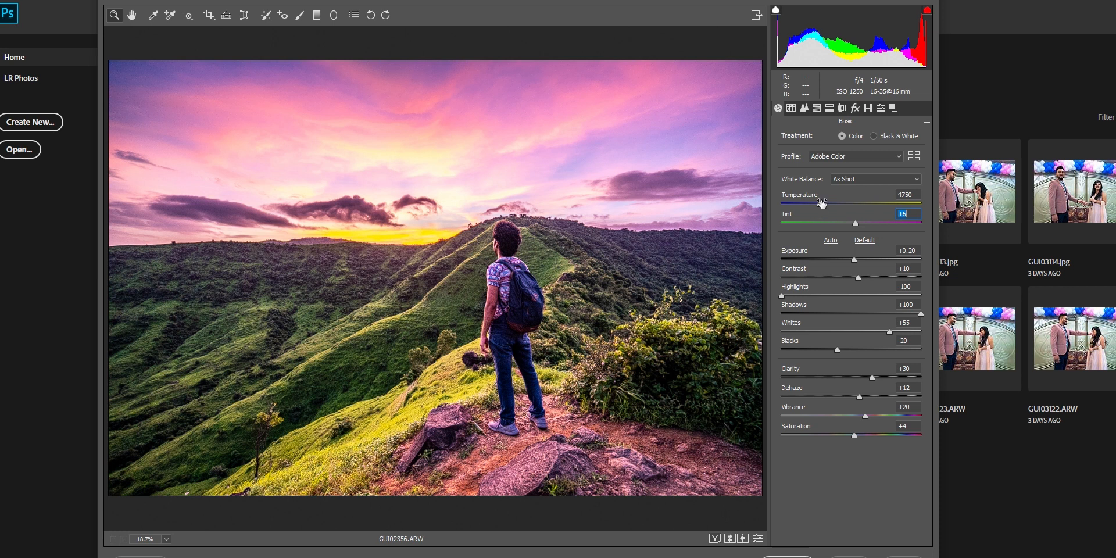
Test different Highlights amounts on the parametric tone curve and set Highlights to +30
click(791, 110)
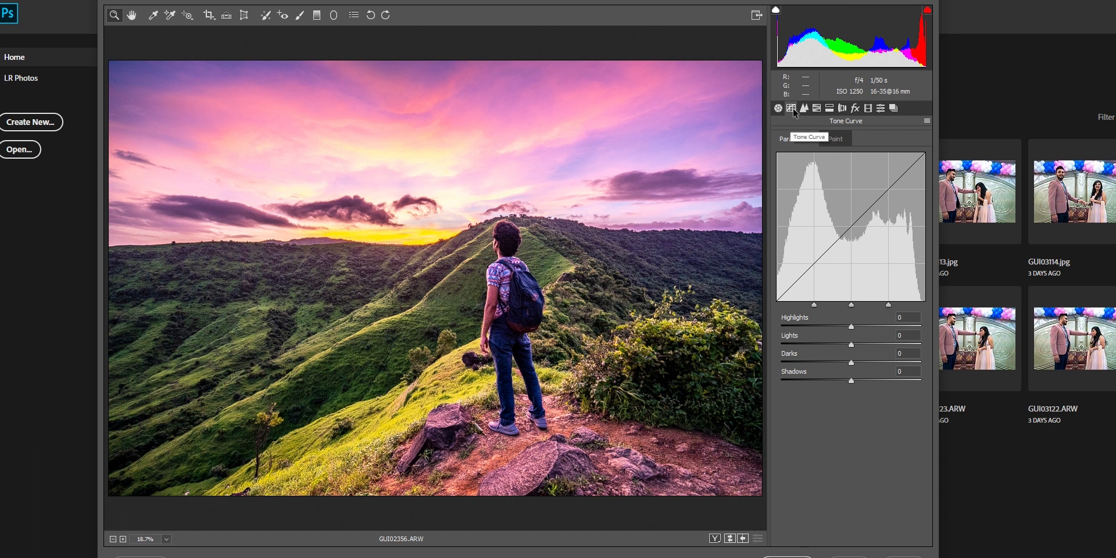
mouse_move(850, 329)
mouse_down()
mouse_move(872, 335)
mouse_move(862, 336)
mouse_up()
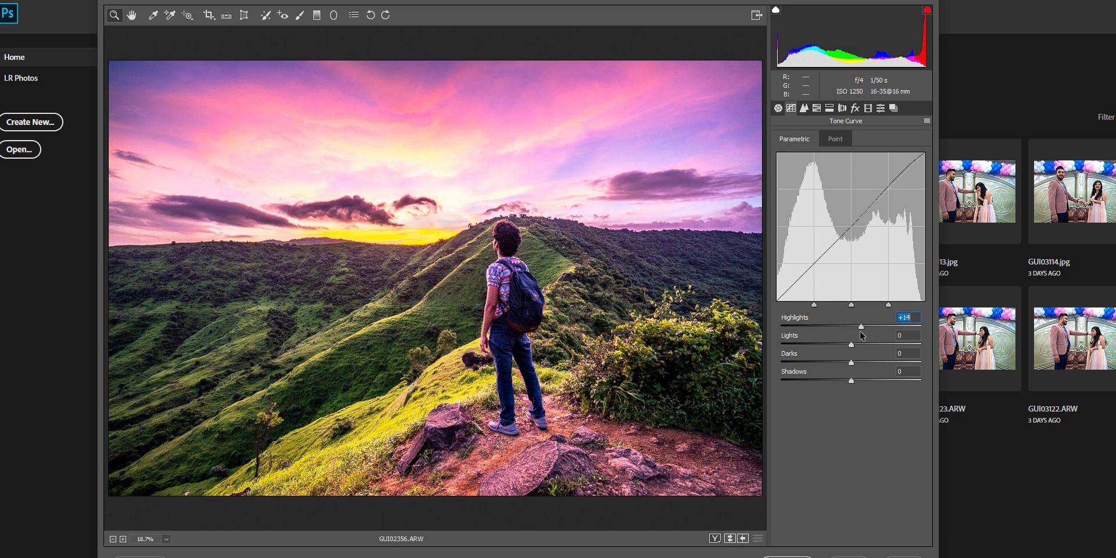
drag(861, 335, 867, 336)
drag(864, 327, 870, 332)
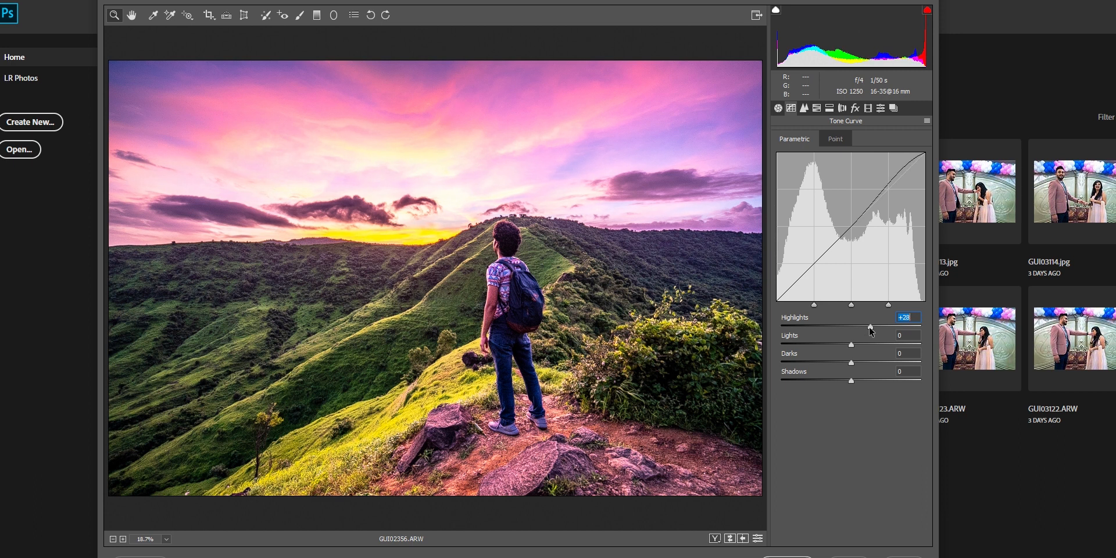
drag(871, 331, 858, 329)
text(0)
key(Return)
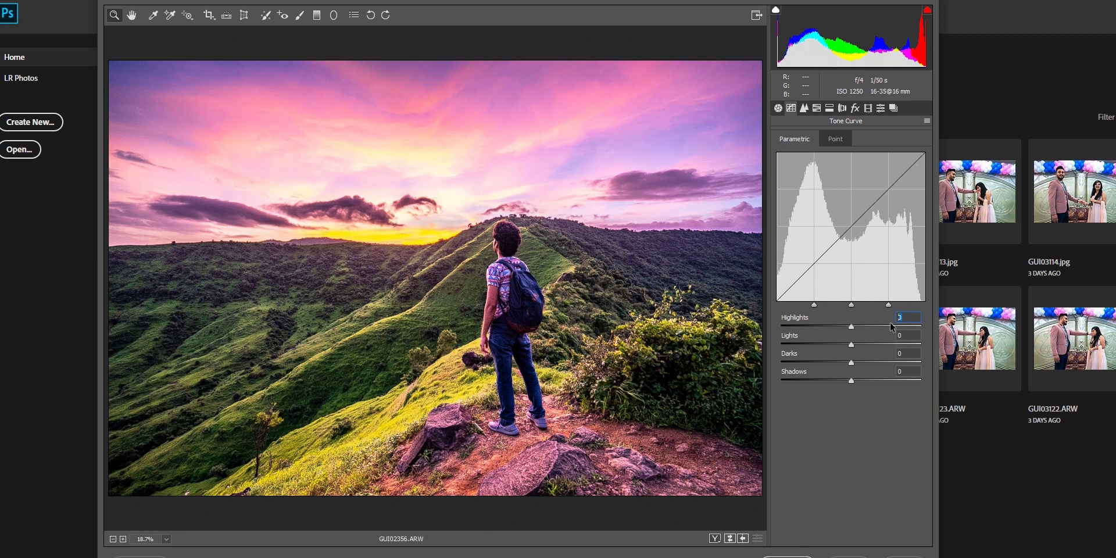
text(30)
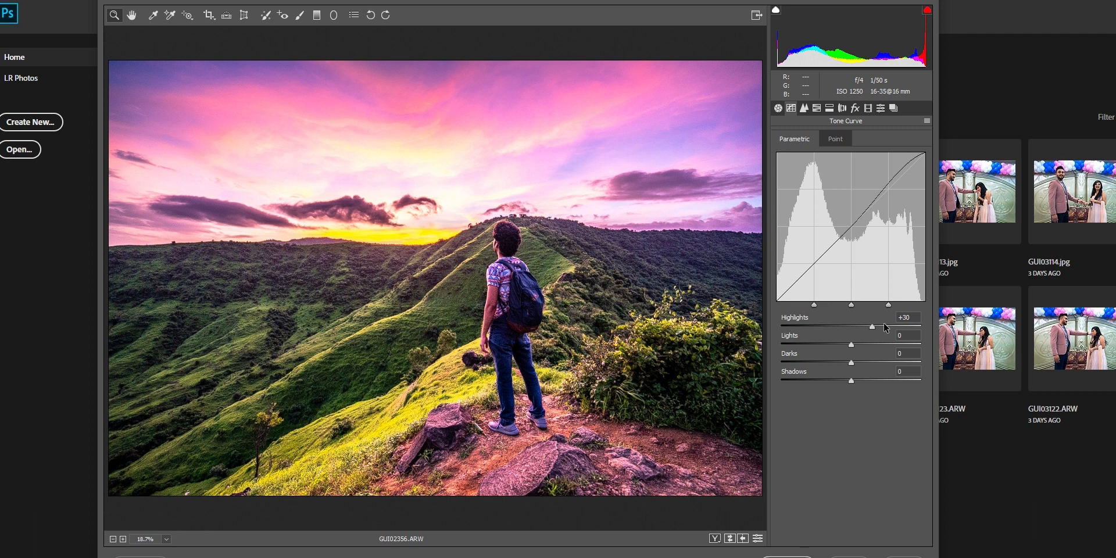
Set the parametric tone curve's Lights to +14 and Darks to +6
click(852, 343)
drag(853, 346, 862, 349)
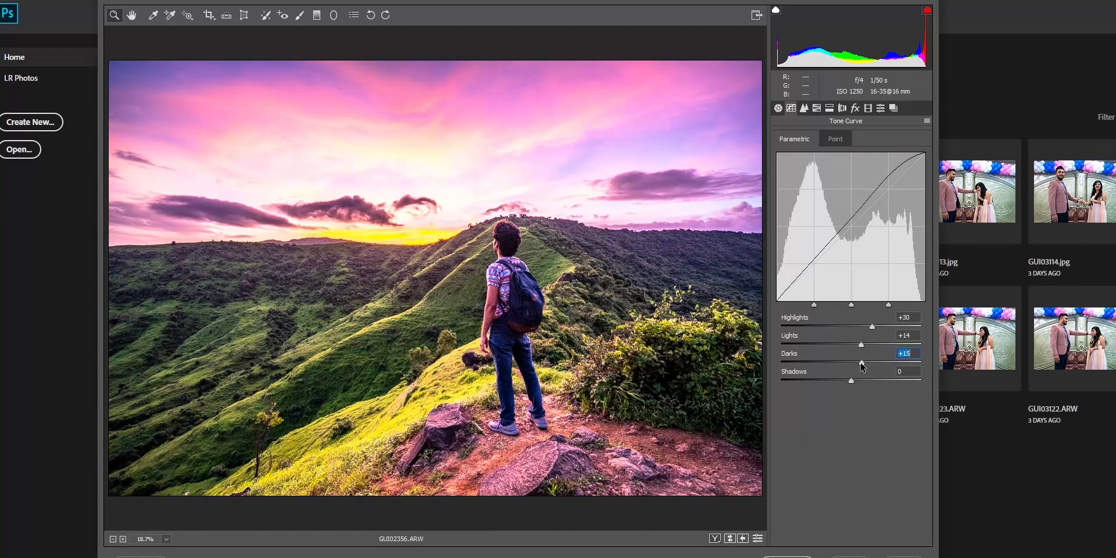
drag(860, 362, 861, 362)
drag(861, 362, 859, 361)
drag(859, 361, 858, 361)
click(850, 380)
click(910, 355)
text(6)
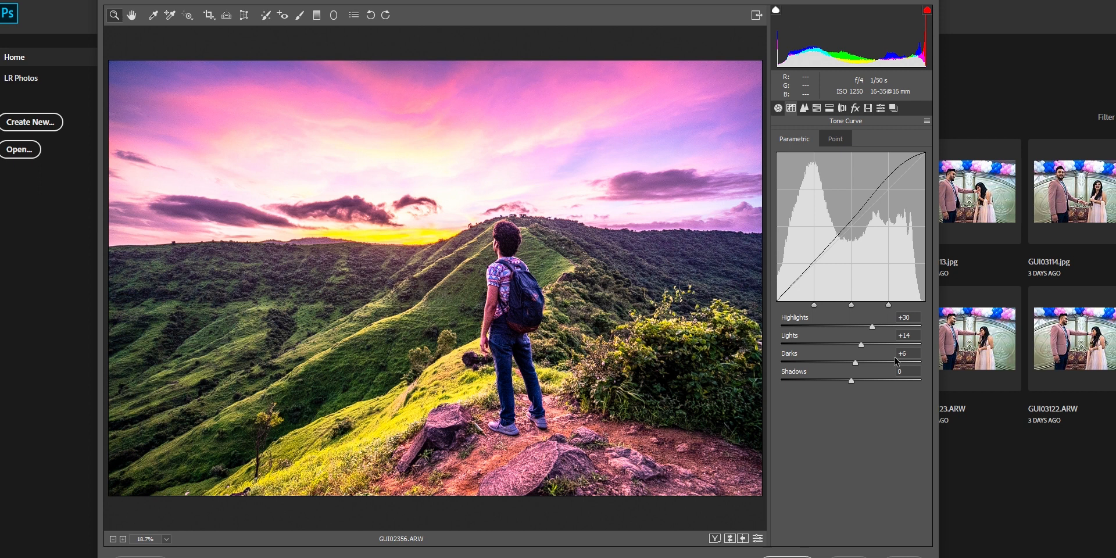
Set the sharpening Amount to 75 and the noise reduction Luminance to 25
click(805, 113)
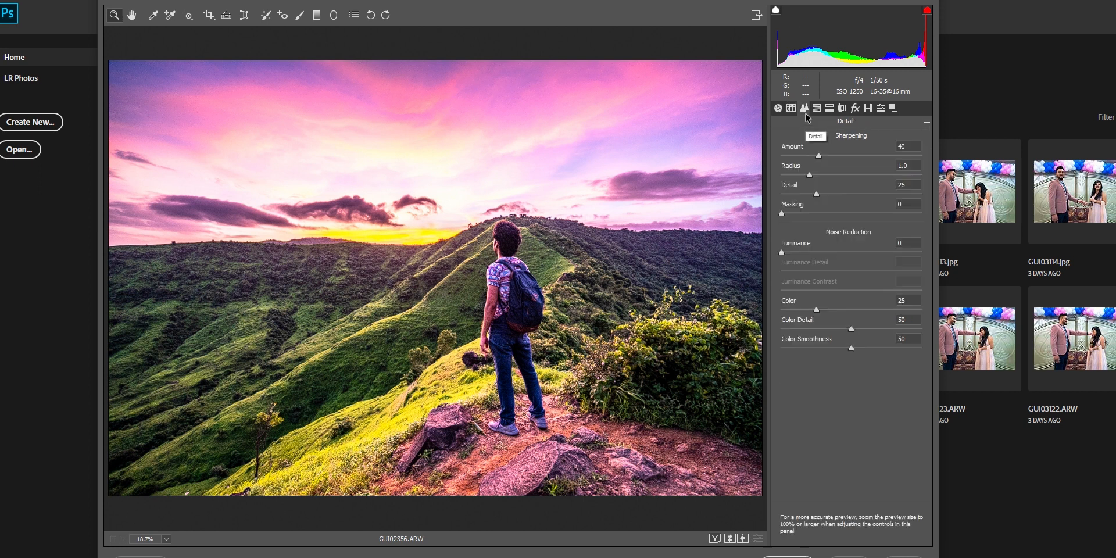
click(907, 148)
text(75)
click(905, 243)
text(25)
key(Return)
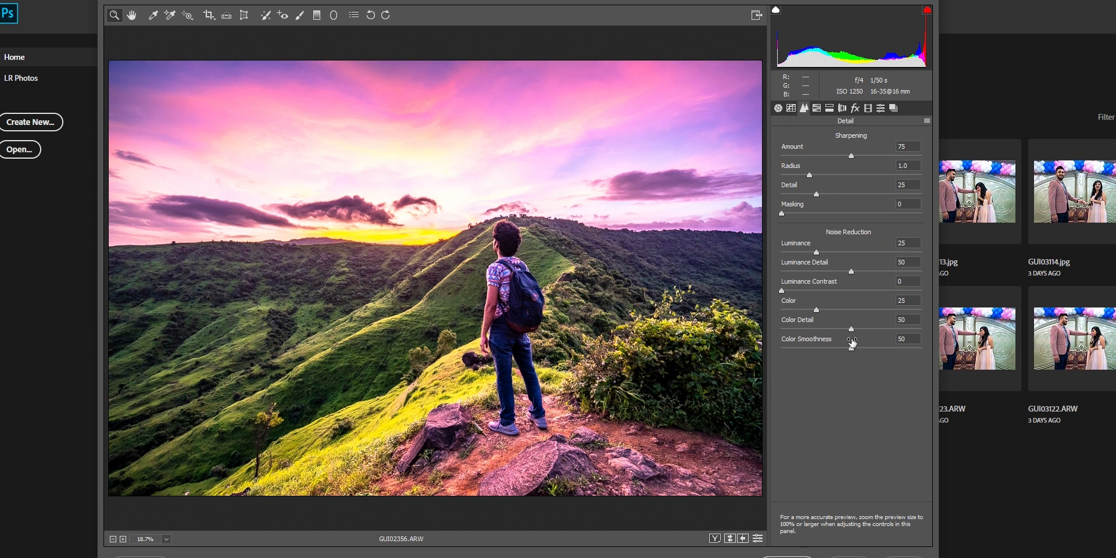
Try higher Color Smoothness and Luminance Detail while viewing the man up close, and return Luminance Detail to 50
click(435, 254)
click(419, 245)
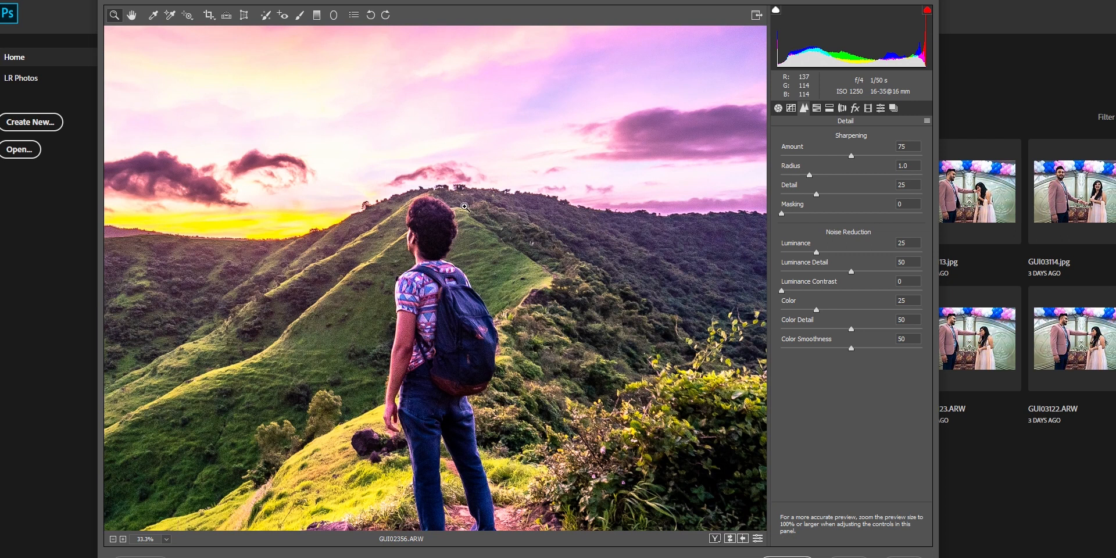
click(397, 235)
click(397, 235)
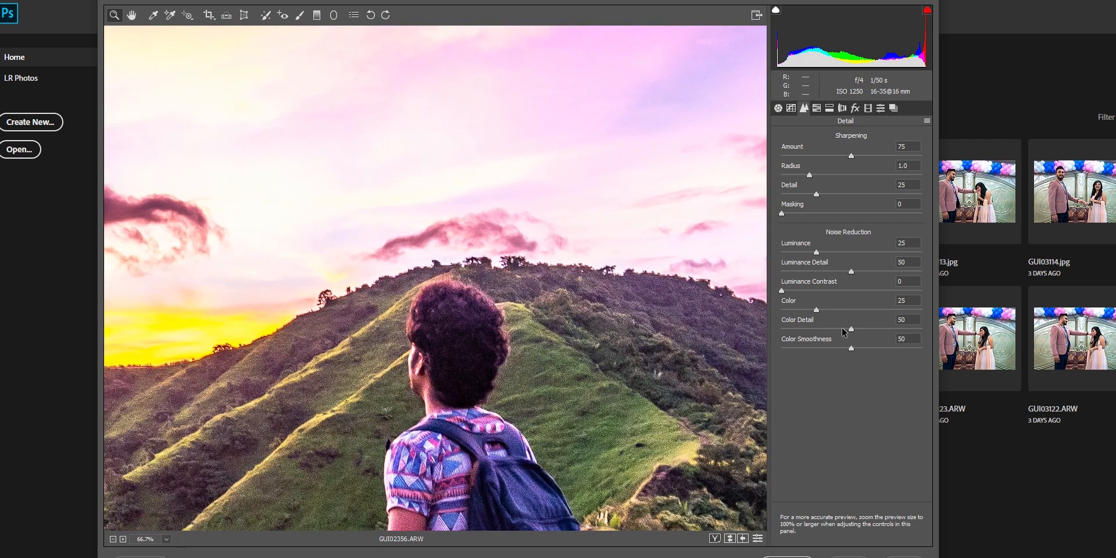
drag(851, 348, 931, 359)
double_click(923, 359)
drag(853, 276, 960, 306)
text(50)
key(Return)
Try shifting the Yellows hue to -100 in the HSL adjustments, and reset the hues to default
click(823, 111)
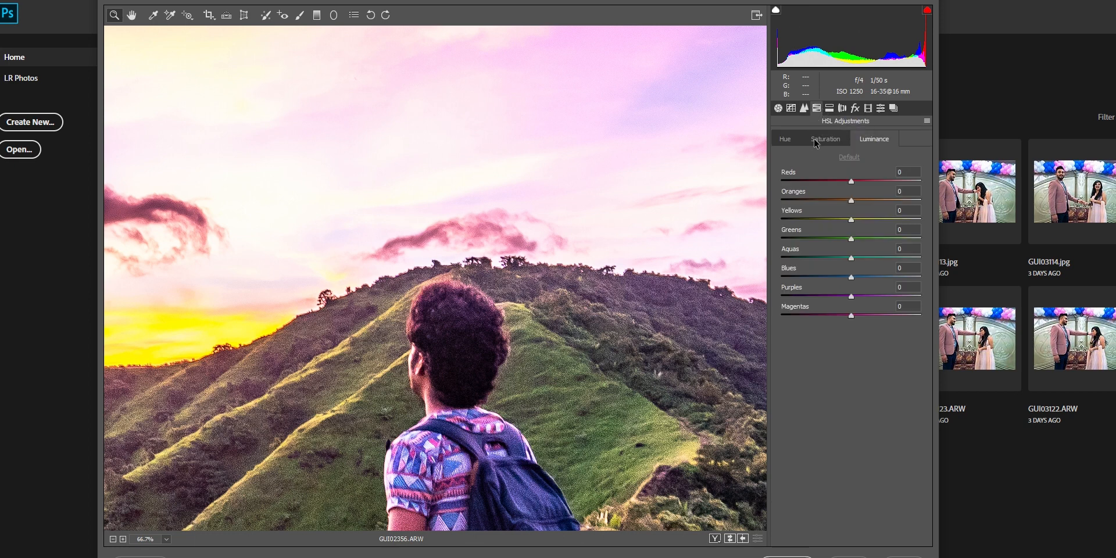
click(817, 142)
click(795, 144)
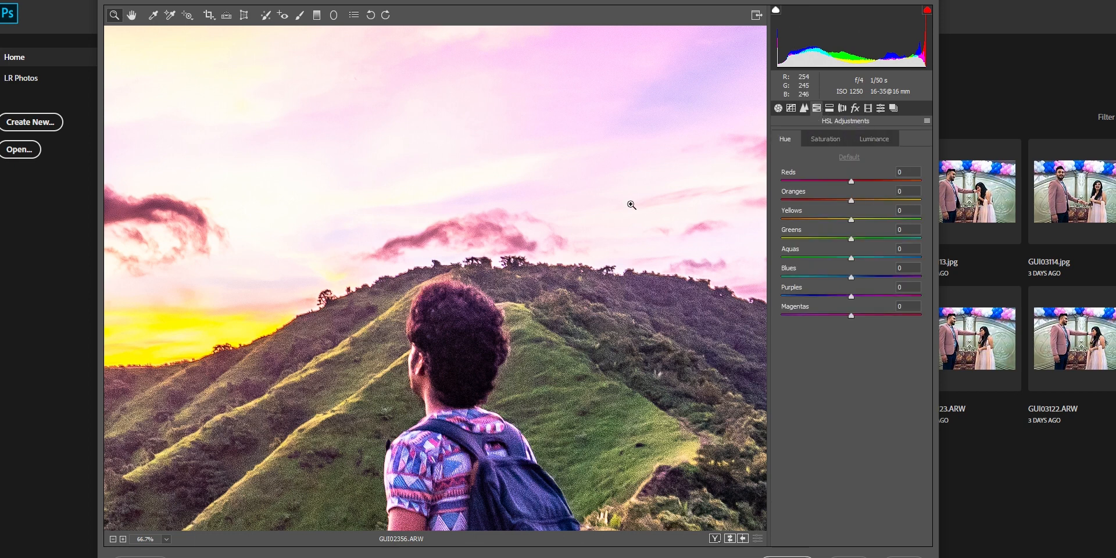
key(ctrl+0)
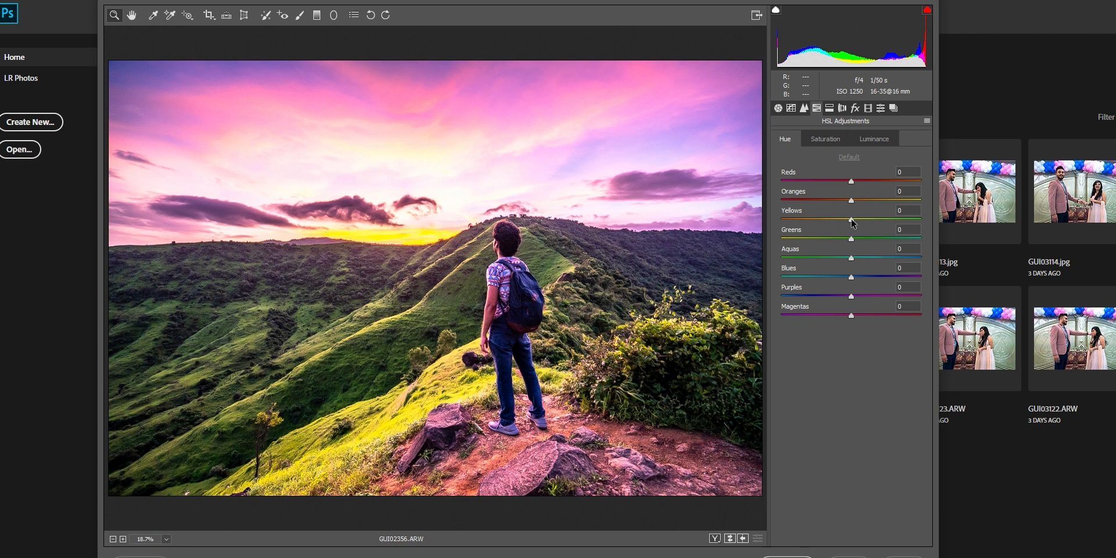
drag(852, 221, 766, 239)
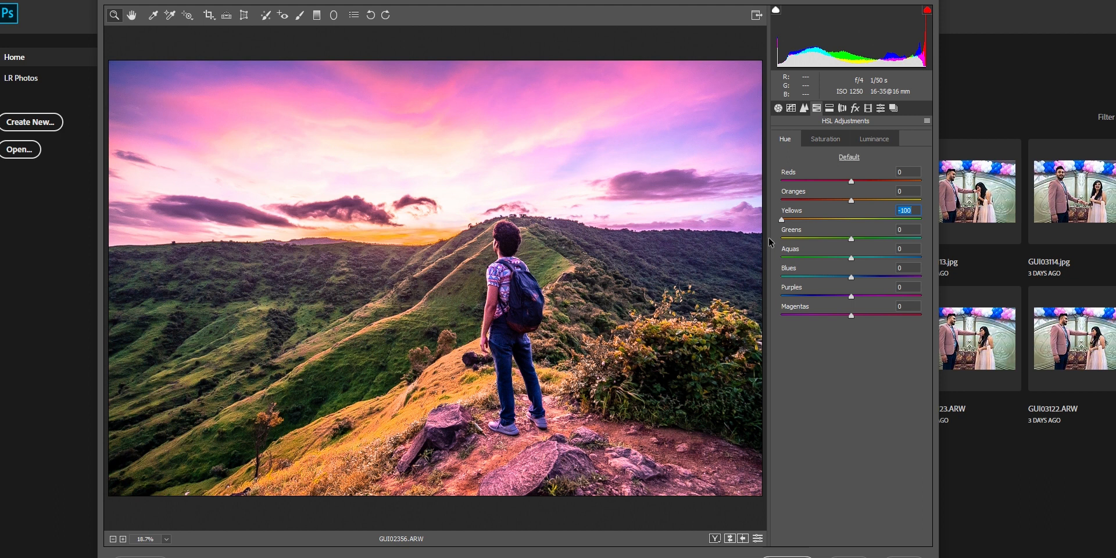
click(848, 157)
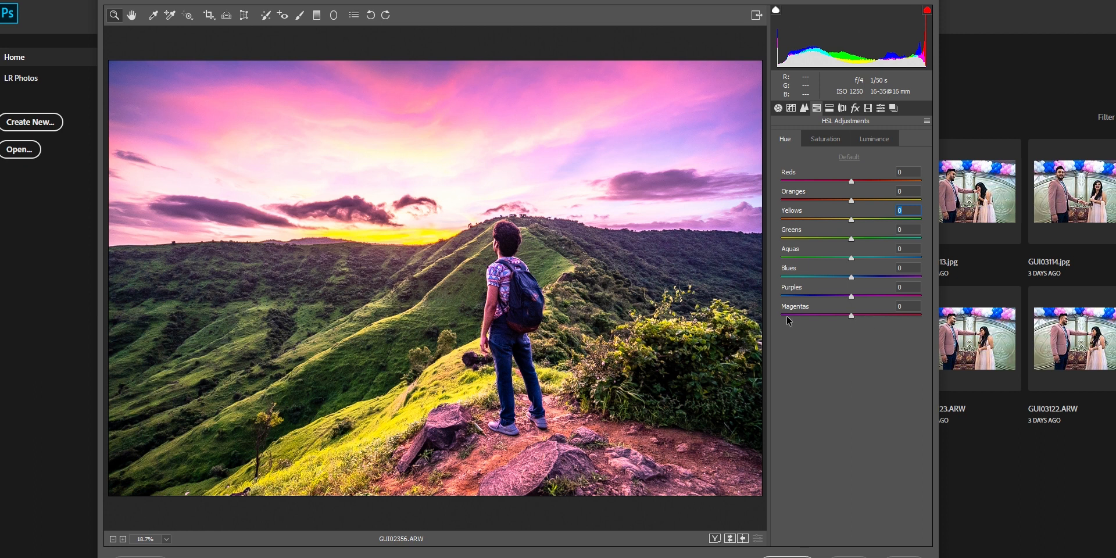
Try shifting the Magentas hue to +100 in the HSL adjustments, return it to 0, and view the saturation and split toning settings
drag(849, 319, 929, 344)
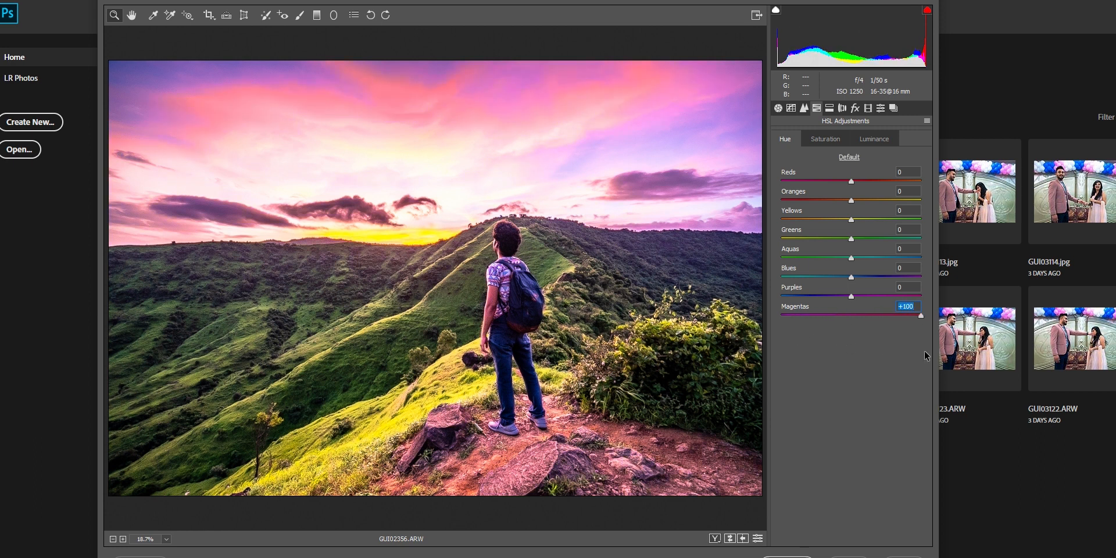
text(0)
click(826, 139)
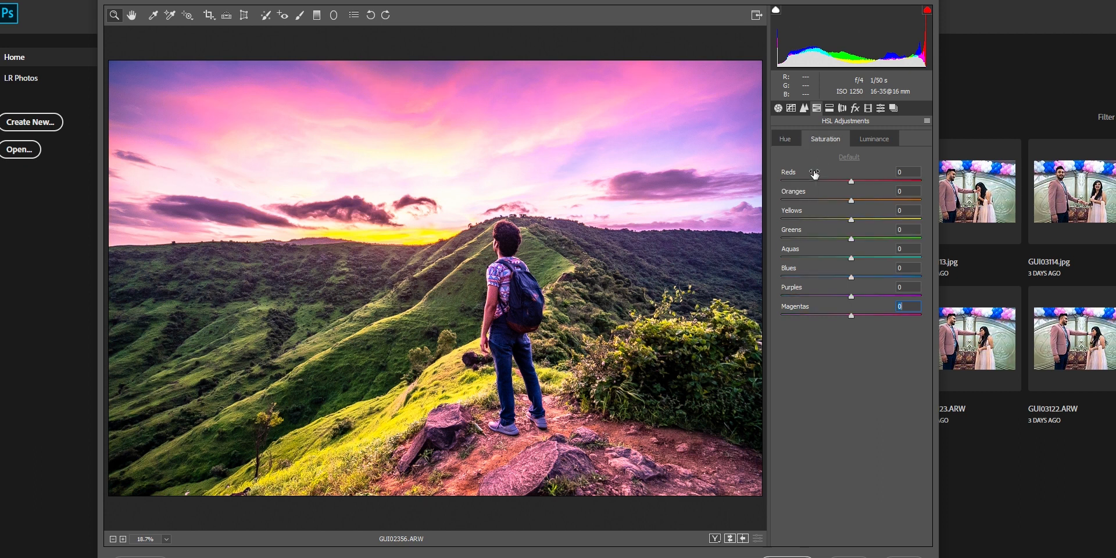
click(829, 112)
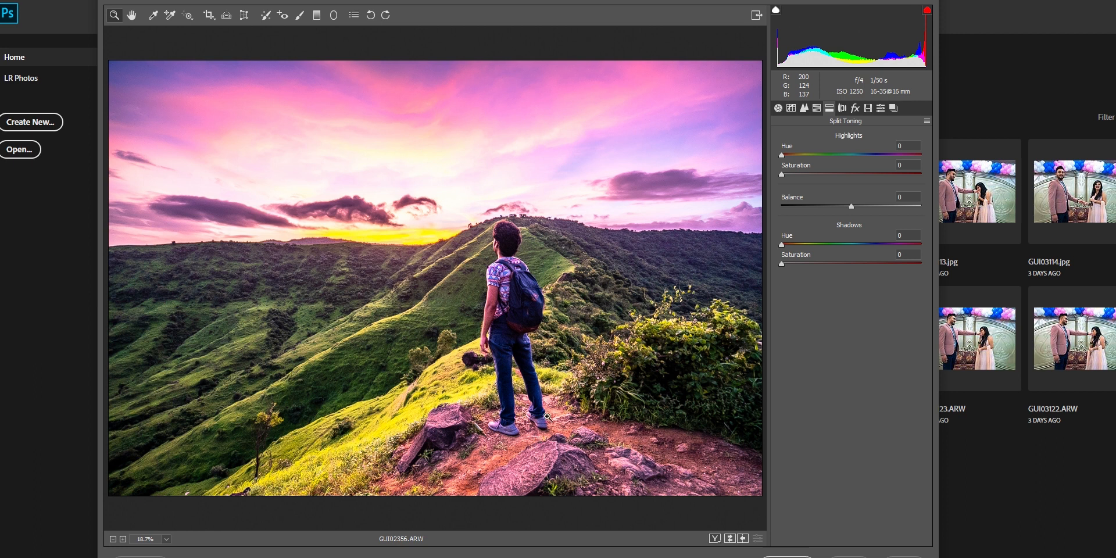
Remove chromatic aberration in the lens corrections and check the man and the ridge edges up close
click(840, 109)
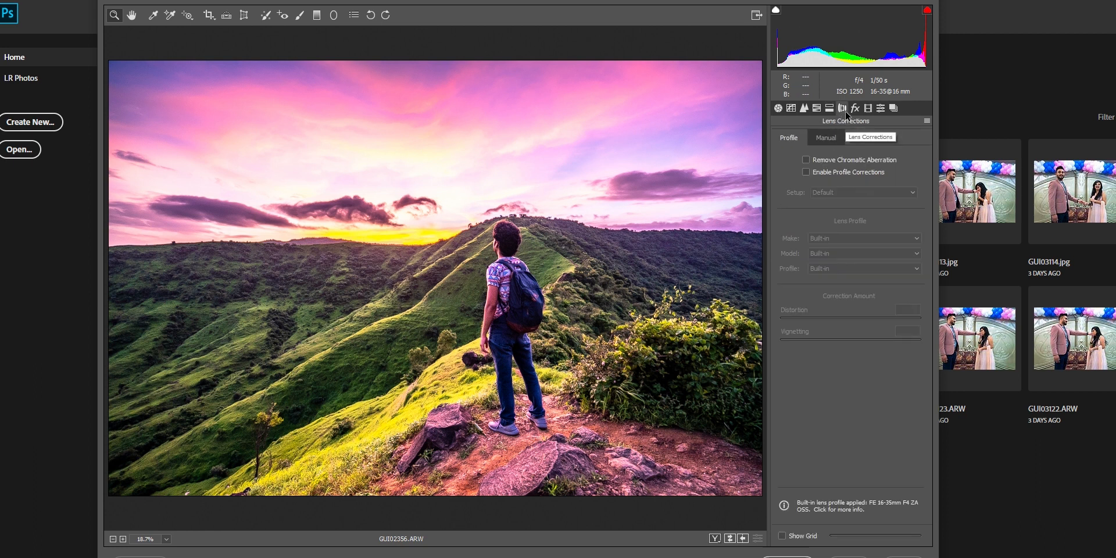
click(807, 160)
click(474, 281)
click(439, 281)
click(434, 285)
click(434, 286)
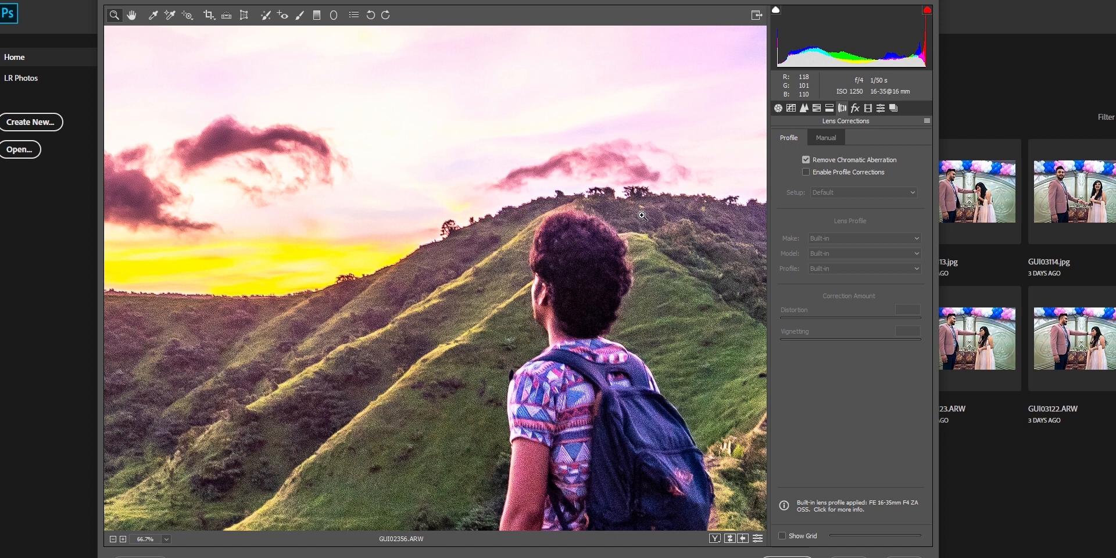
key(ctrl+0)
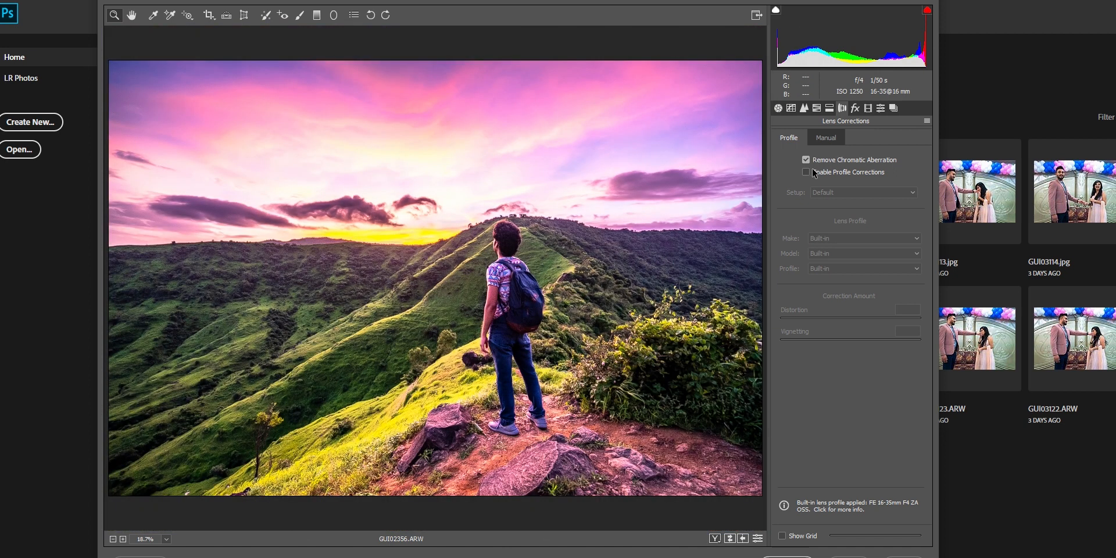
Enable lens profile corrections with the Vignetting correction at 0, comparing the photo with and without the profile
click(806, 172)
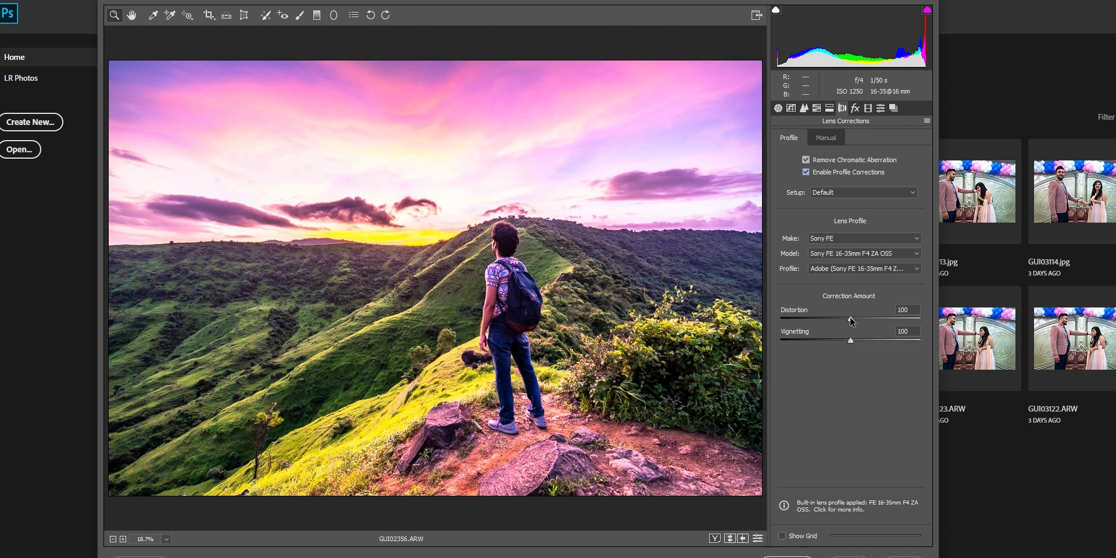
click(850, 341)
drag(850, 341, 758, 357)
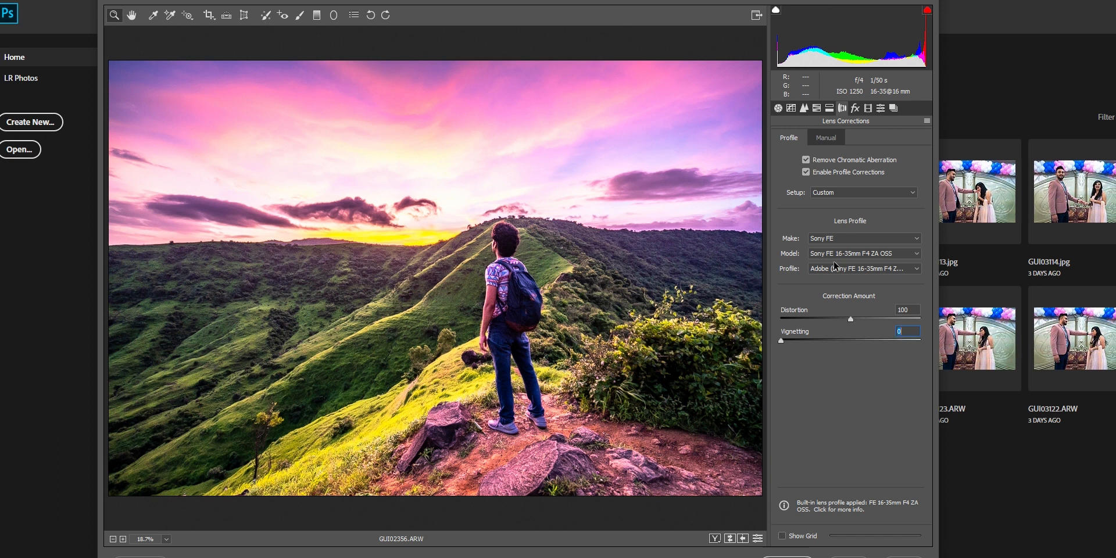
click(806, 173)
click(806, 173)
click(805, 173)
click(805, 172)
click(805, 172)
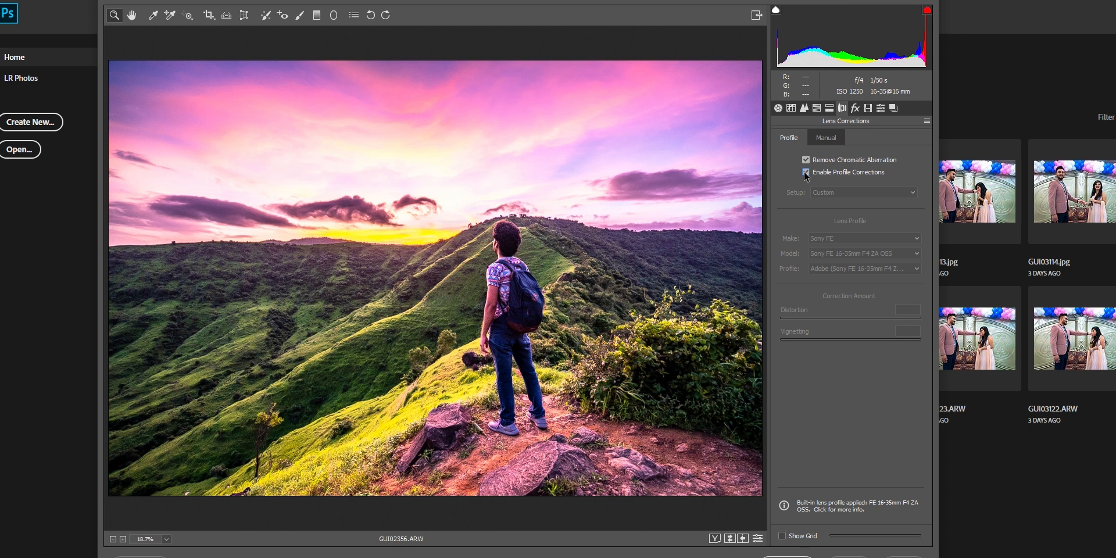
click(806, 173)
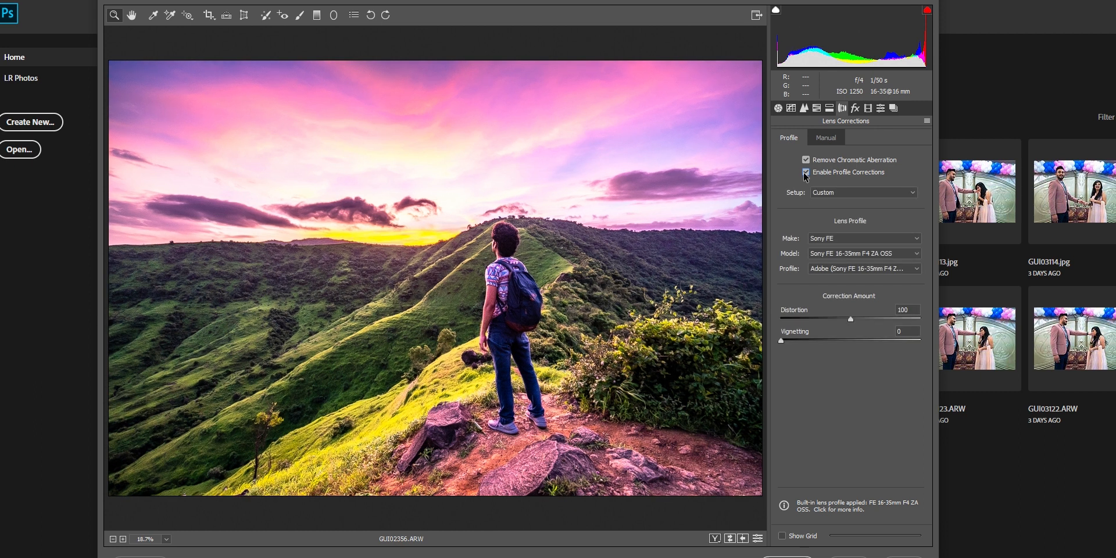
Try a Grain Amount of 55 while viewing the clouds up close, and undo the grain
click(860, 112)
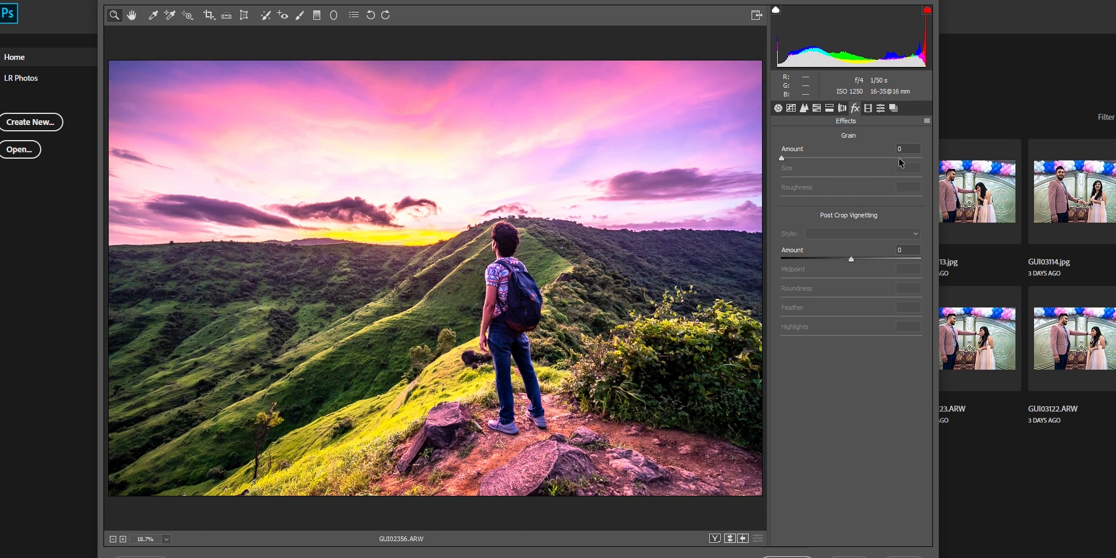
click(492, 252)
click(402, 255)
click(379, 258)
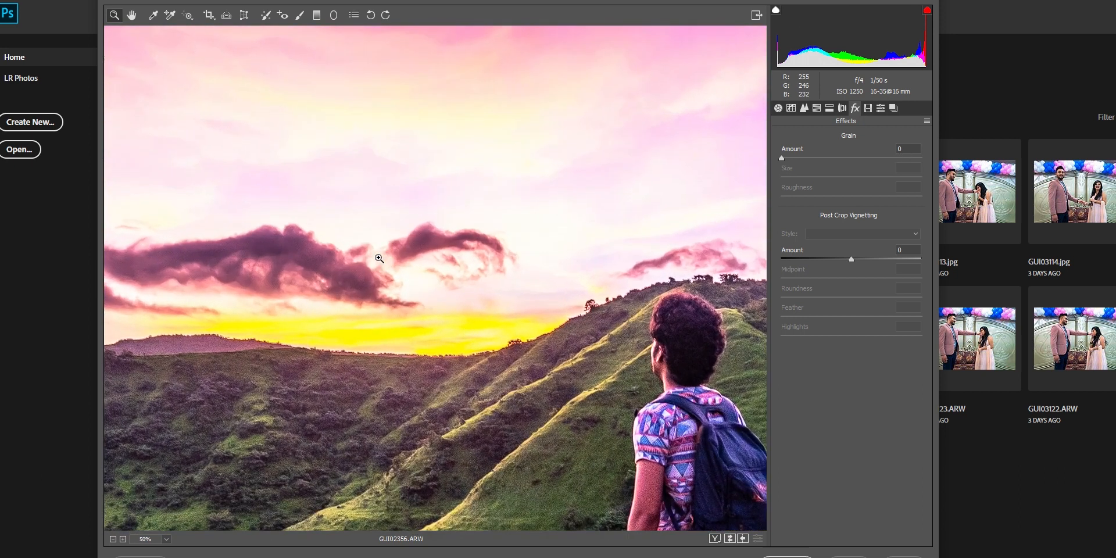
drag(783, 159, 856, 179)
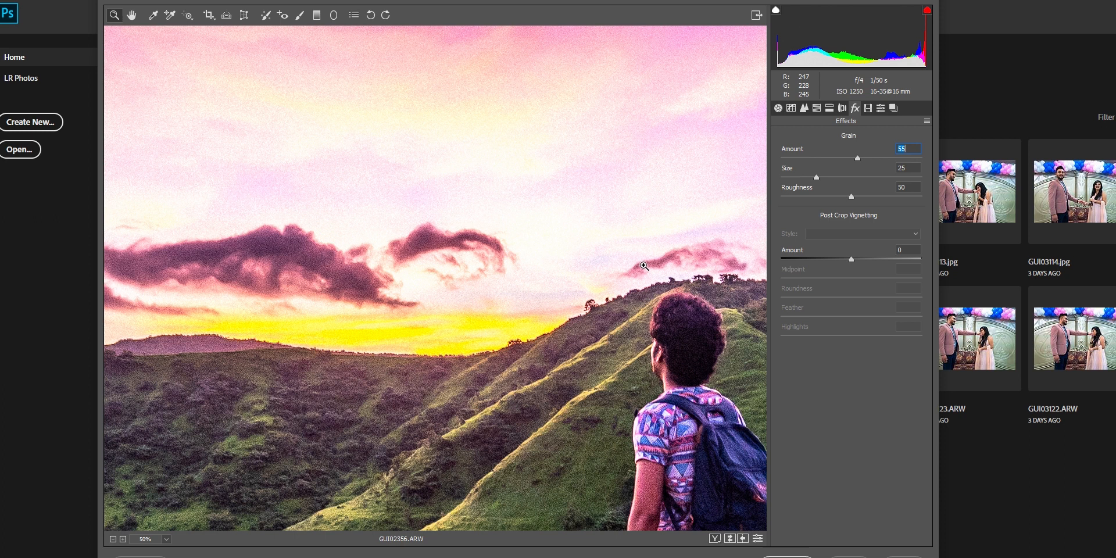
key(ctrl+0)
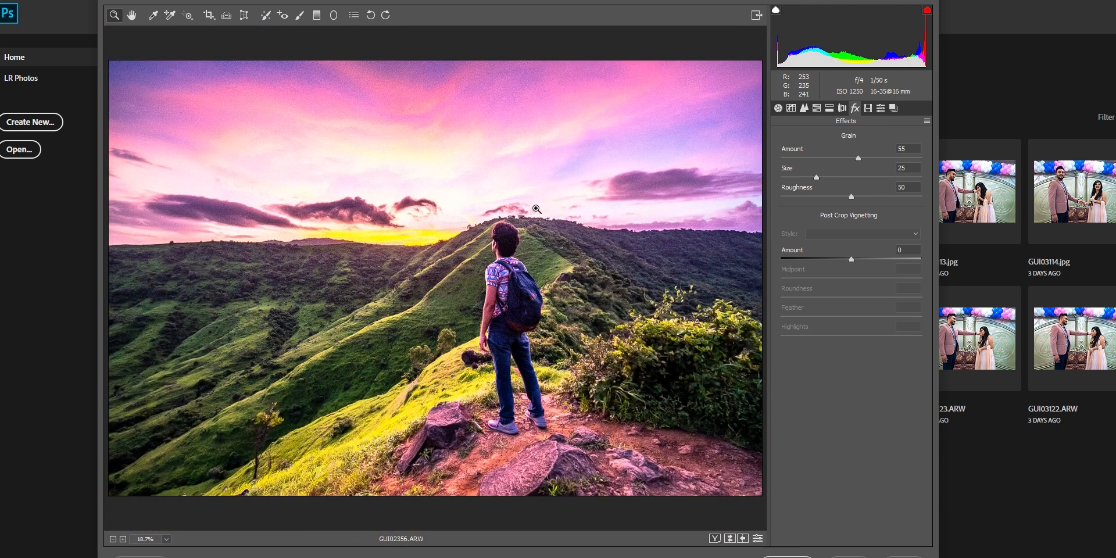
key(ctrl+z)
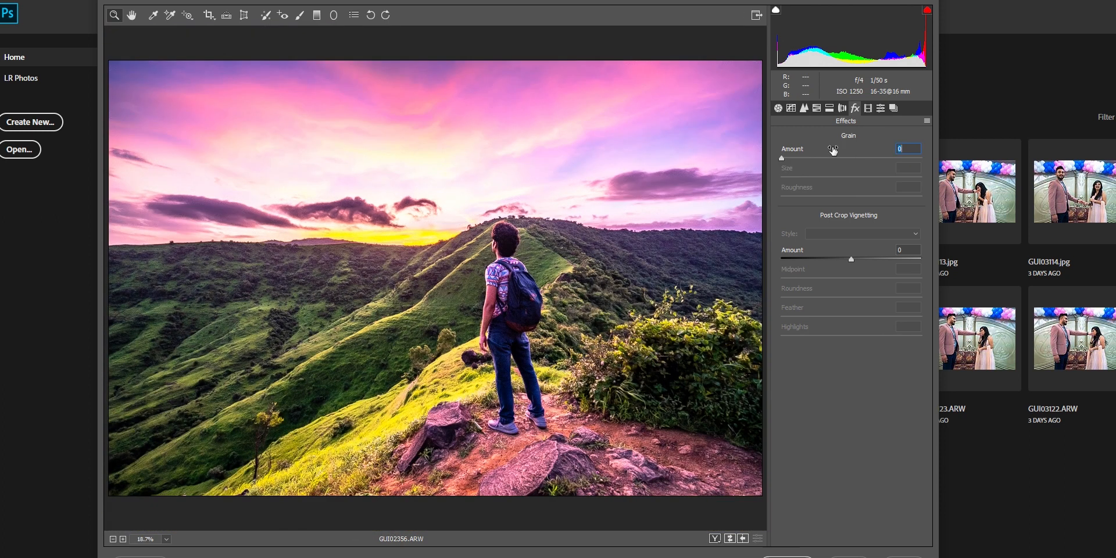
Look through the presets, return to the basic adjustments and inspect the sky and the man up close
click(869, 110)
click(880, 112)
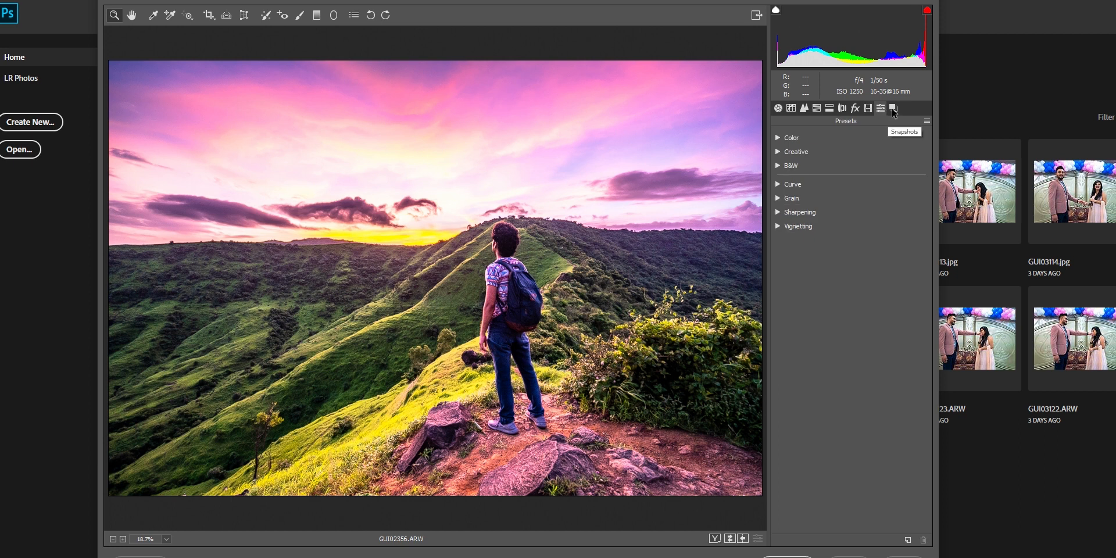
click(802, 110)
click(779, 110)
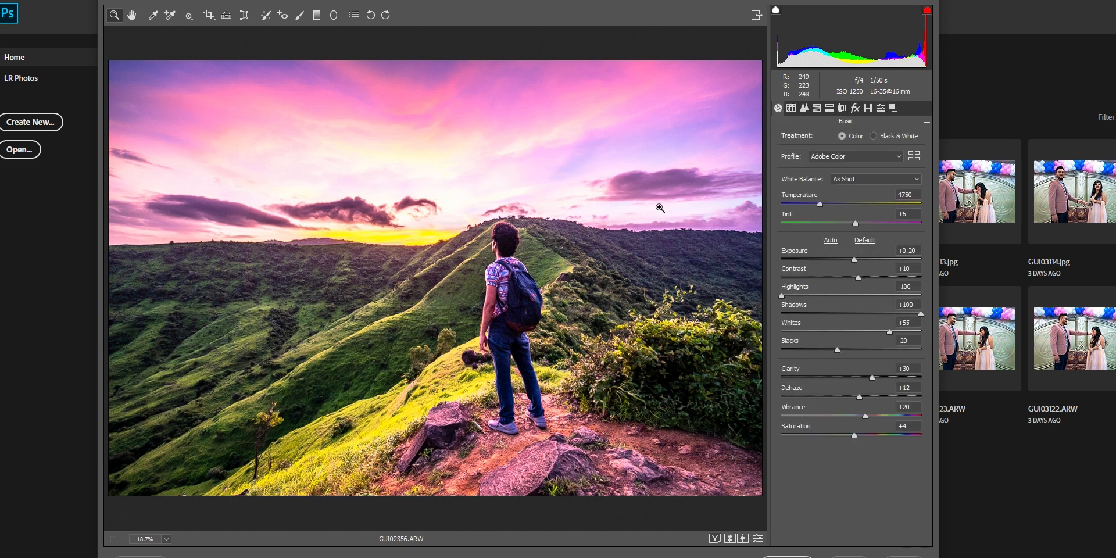
click(177, 102)
click(177, 102)
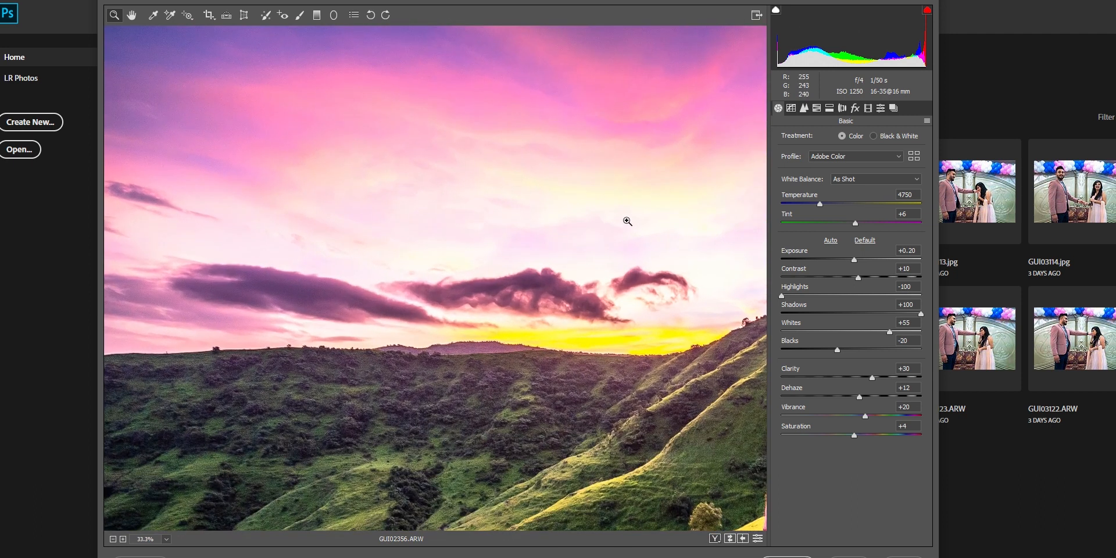
drag(639, 185, 406, 466)
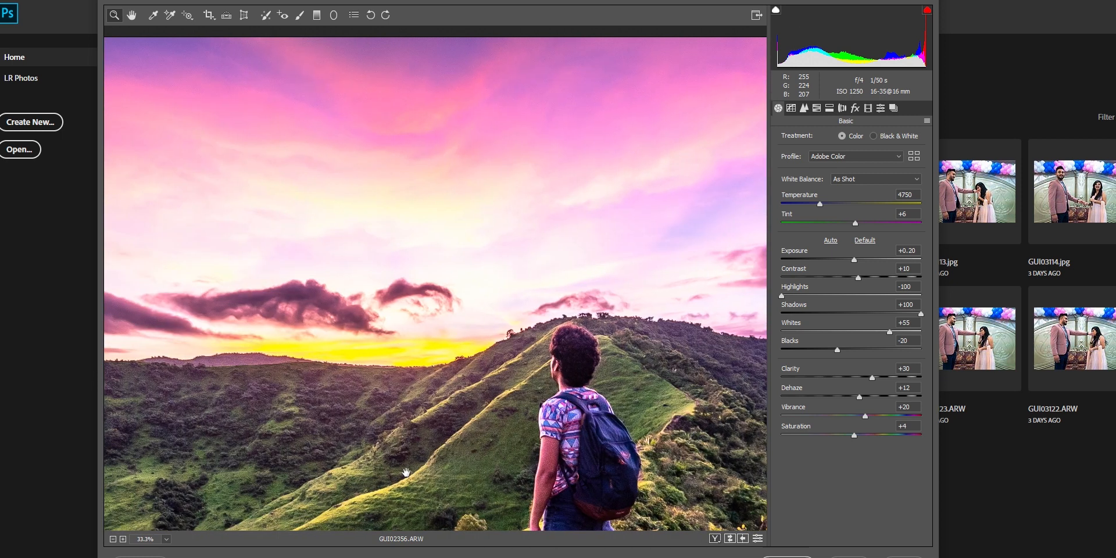
key(ctrl+0)
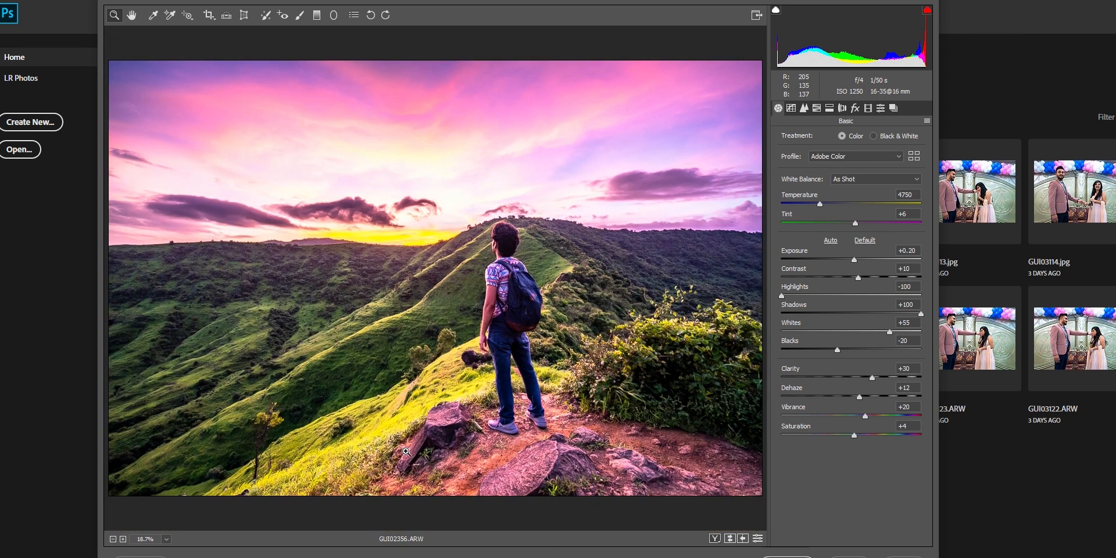
Open the developed photo as a normal image in Photoshop and duplicate the Background layer
click(266, 17)
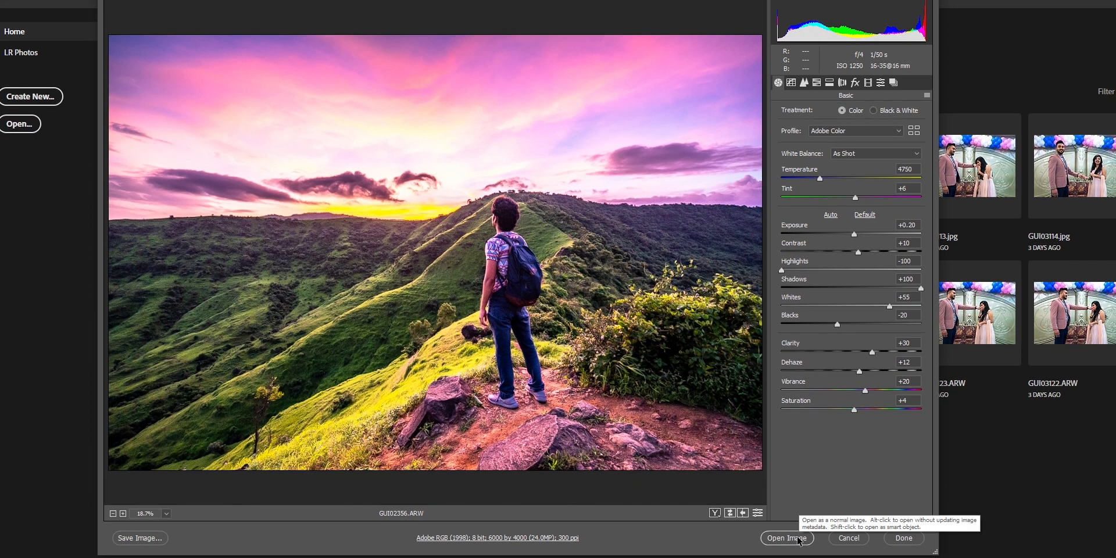
click(798, 542)
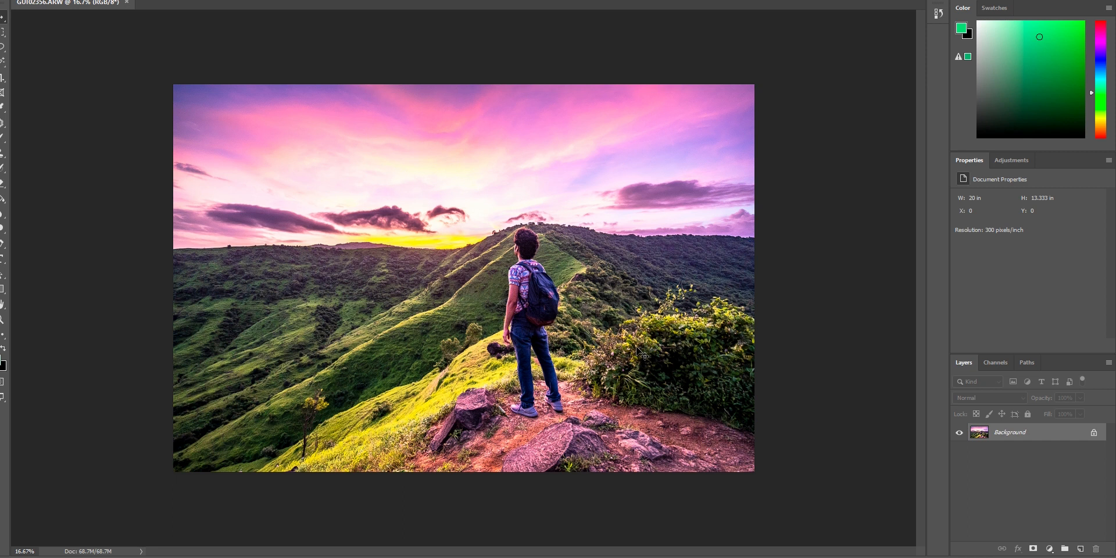
key(ctrl+0)
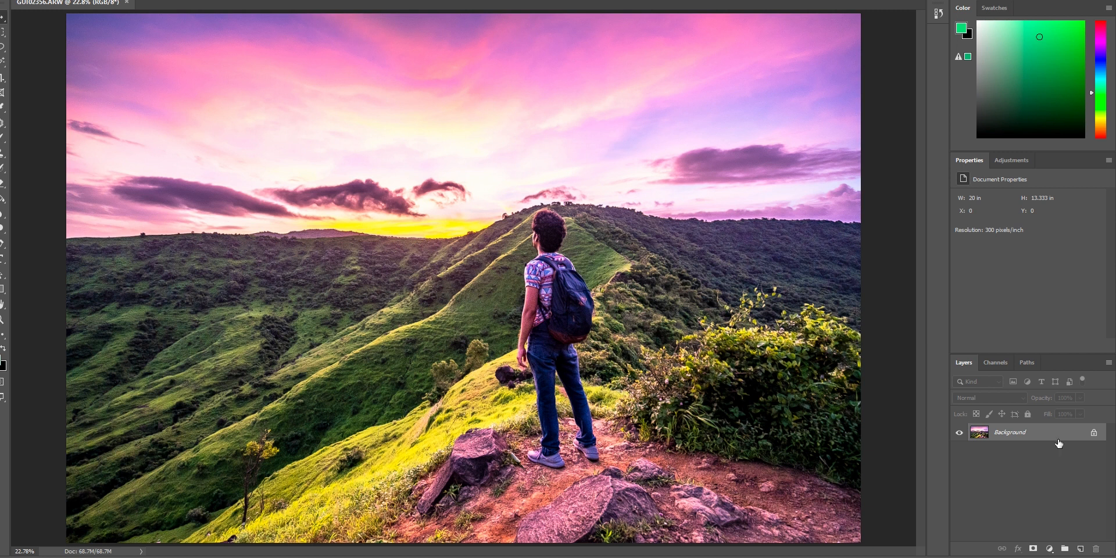
key(ctrl+j)
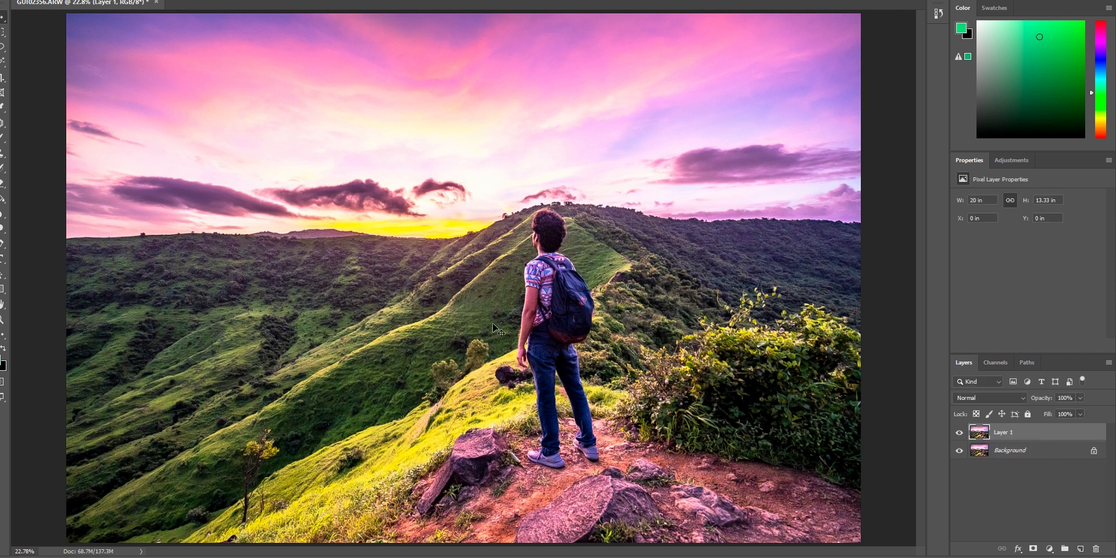